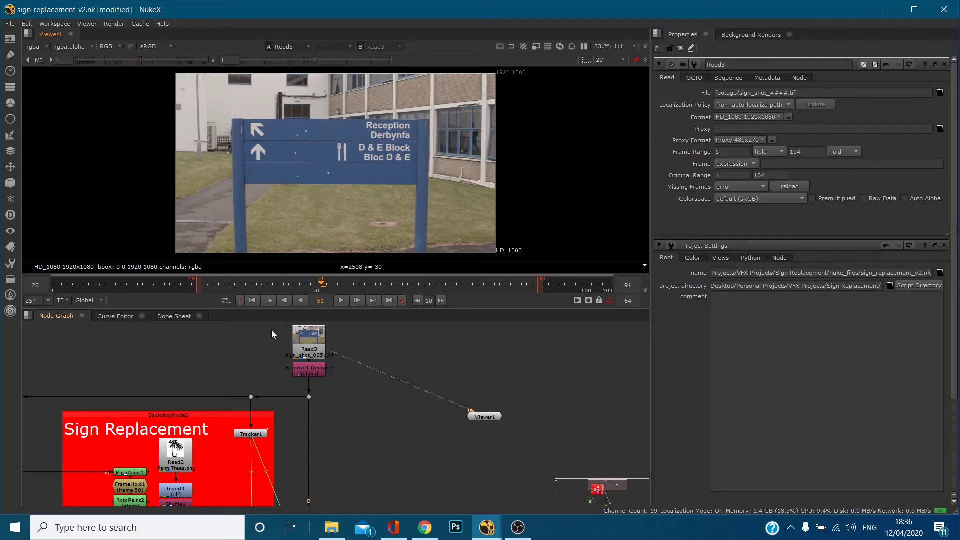
Scrub the sign shot back, select Read3 and review its 480x270 proxy format against the project proxy fields
left_click_drag(292, 289, 307, 319)
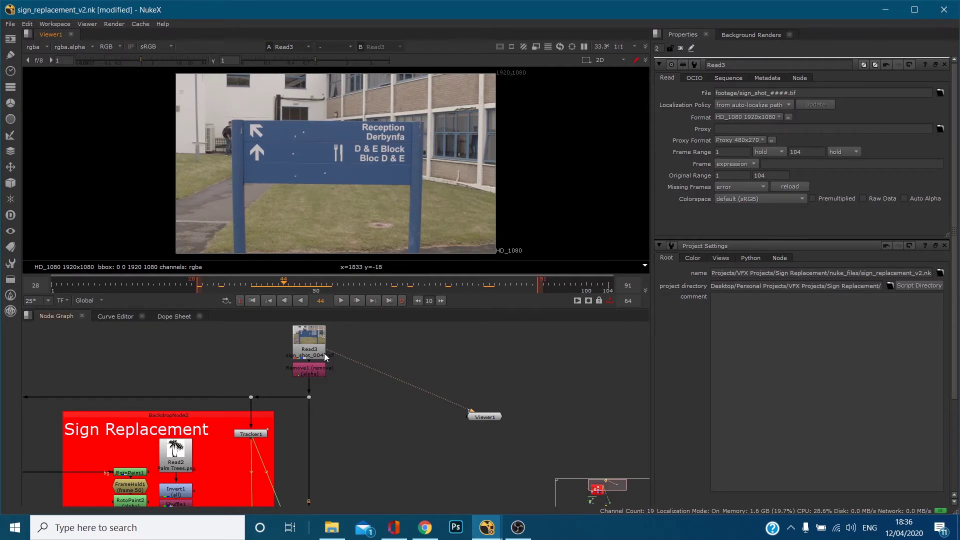
left_click(305, 344)
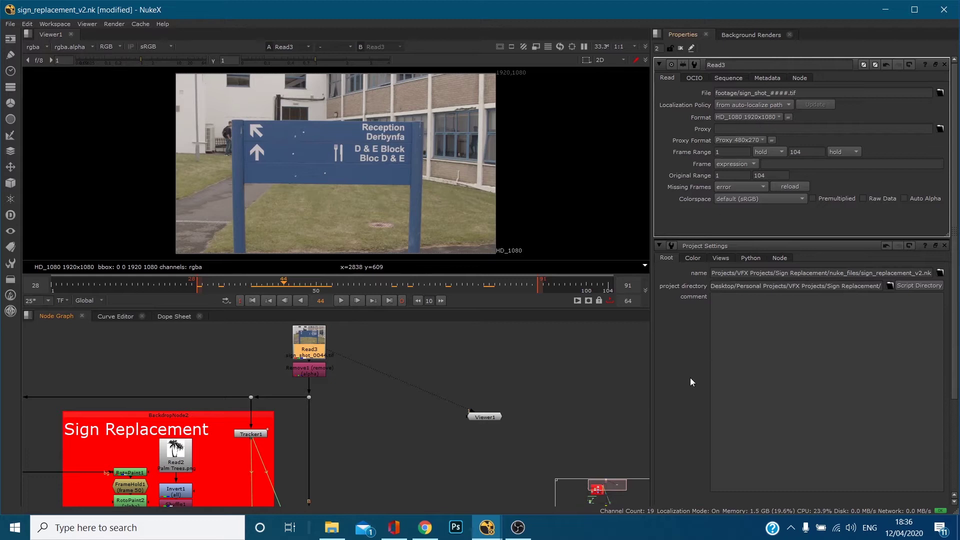
scroll(695, 395, "down", 3)
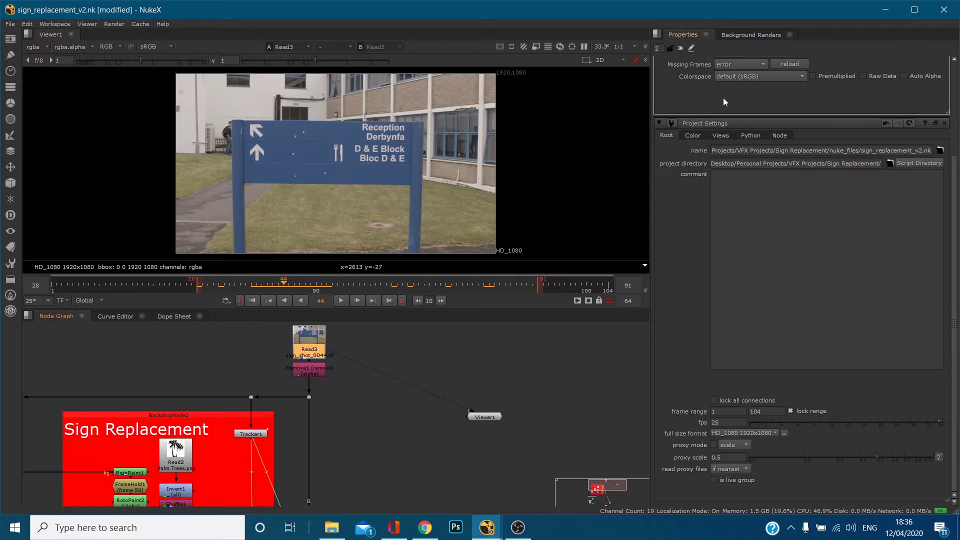
scroll(854, 176, "up", 3)
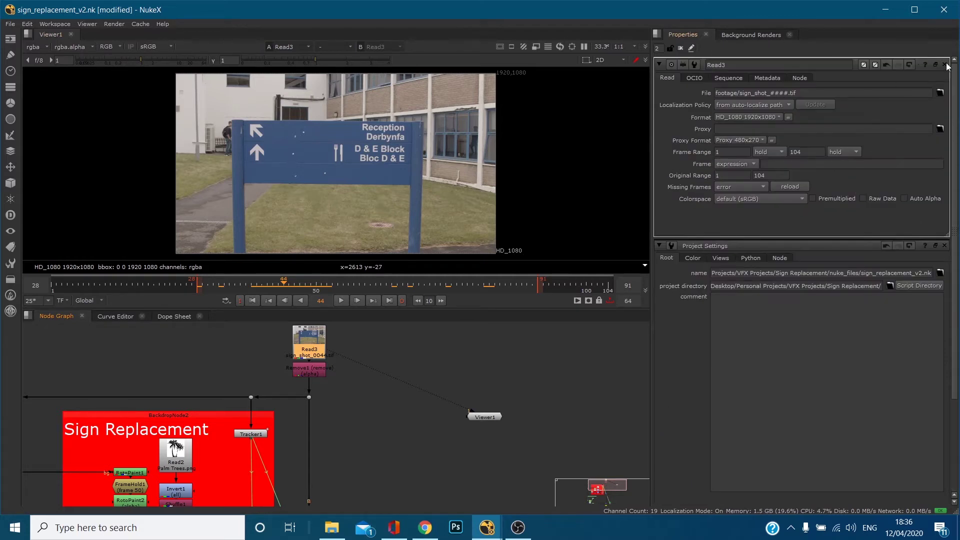
Scroll the Properties panel down to the Project Settings proxy fields
scroll(898, 114, "down", 5)
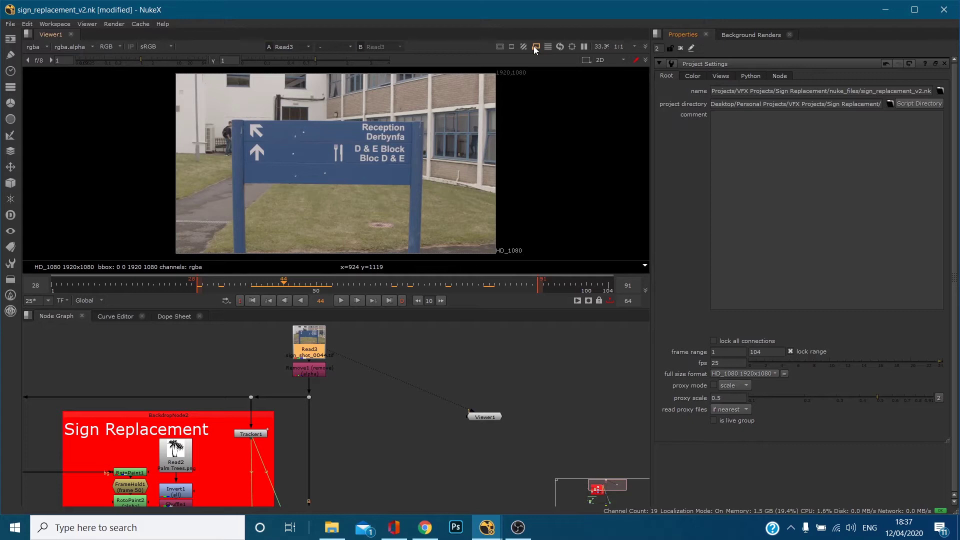
left_click(536, 46)
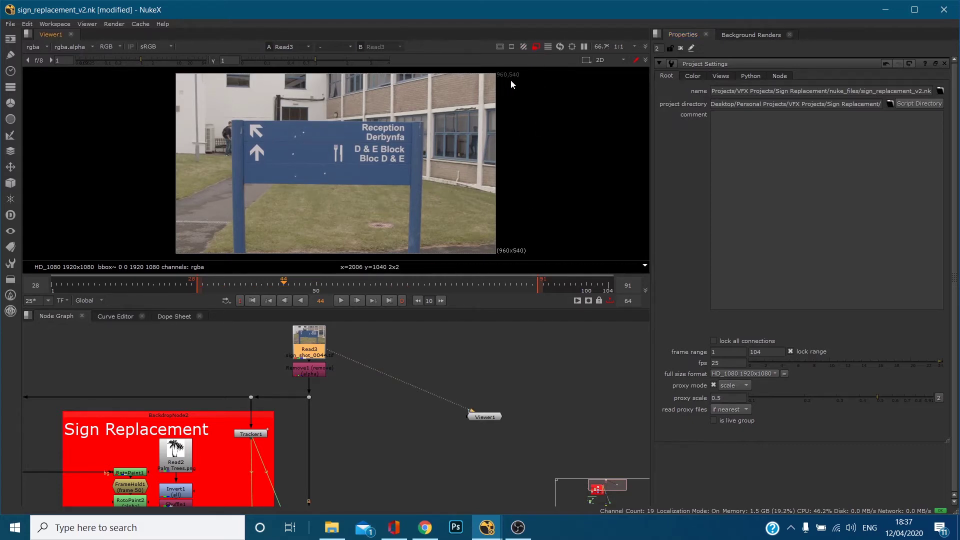
left_click(535, 46)
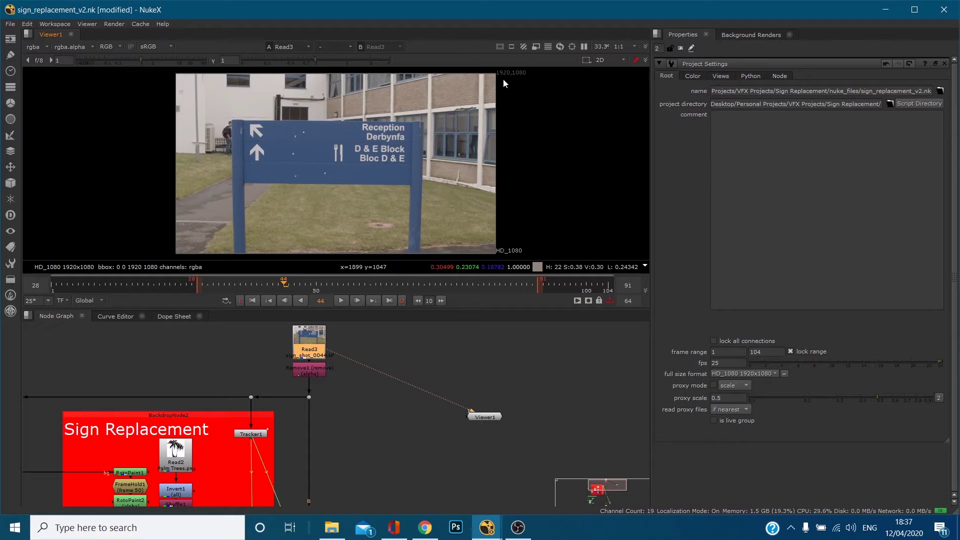
left_click(536, 47)
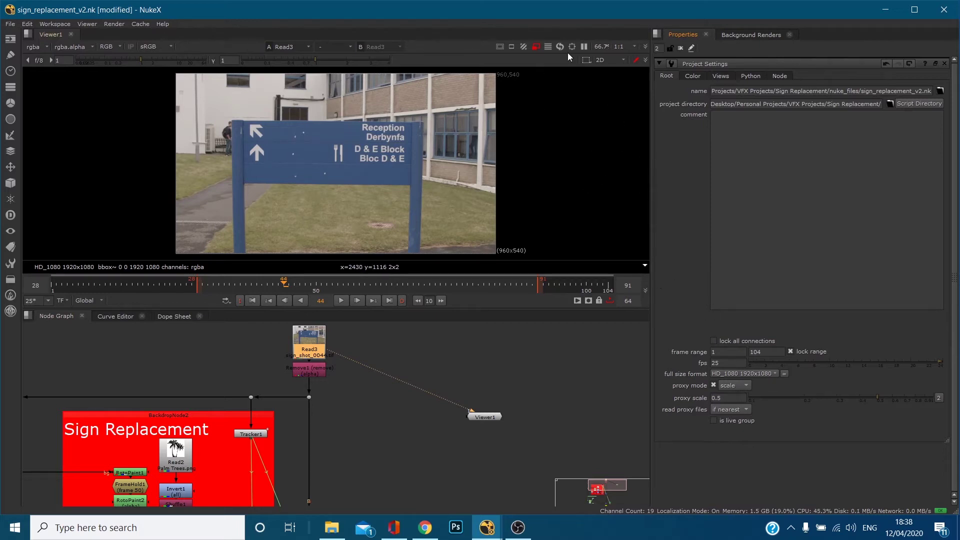
left_click(538, 47)
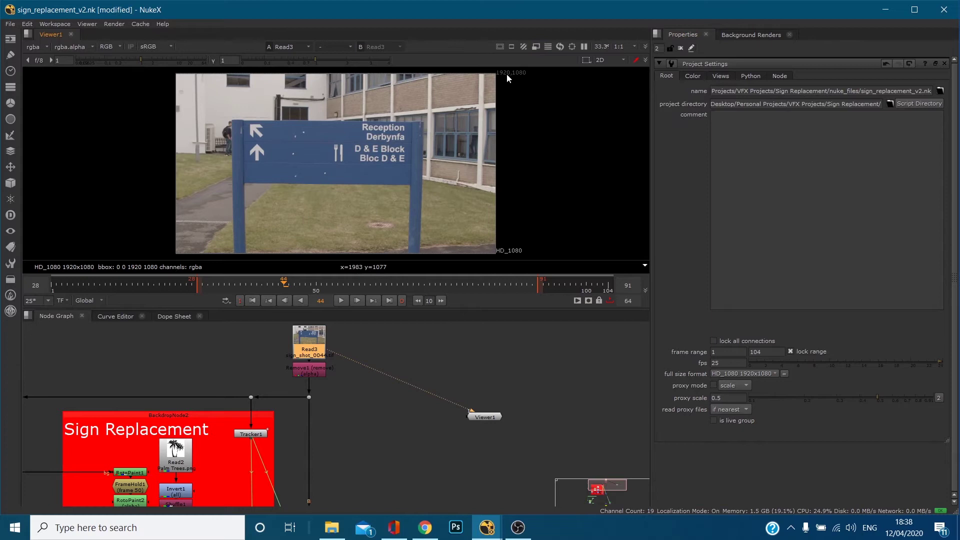
left_click(535, 47)
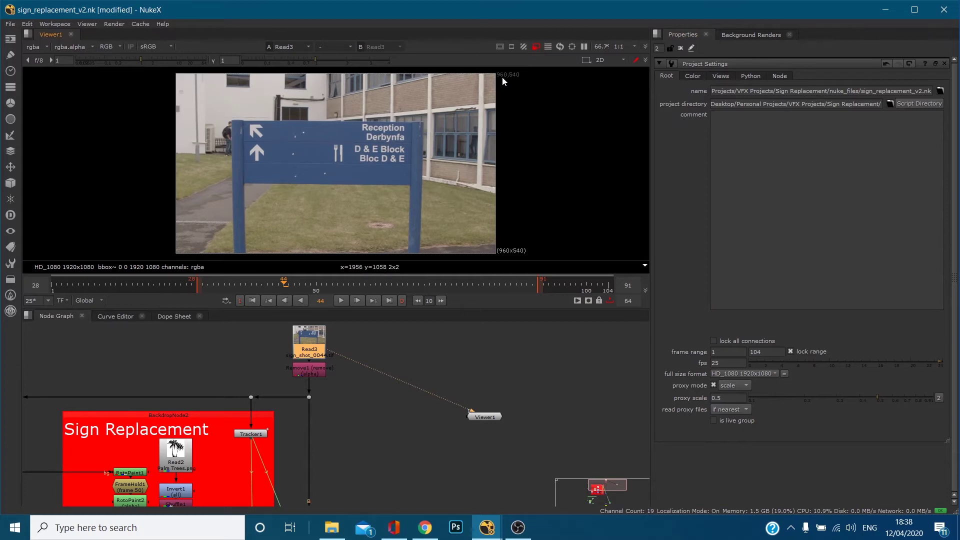
key("ctrl+p")
Turn proxy mode back on and drag the proxy scale down to 0.1, then up to 0.29
left_click(534, 47)
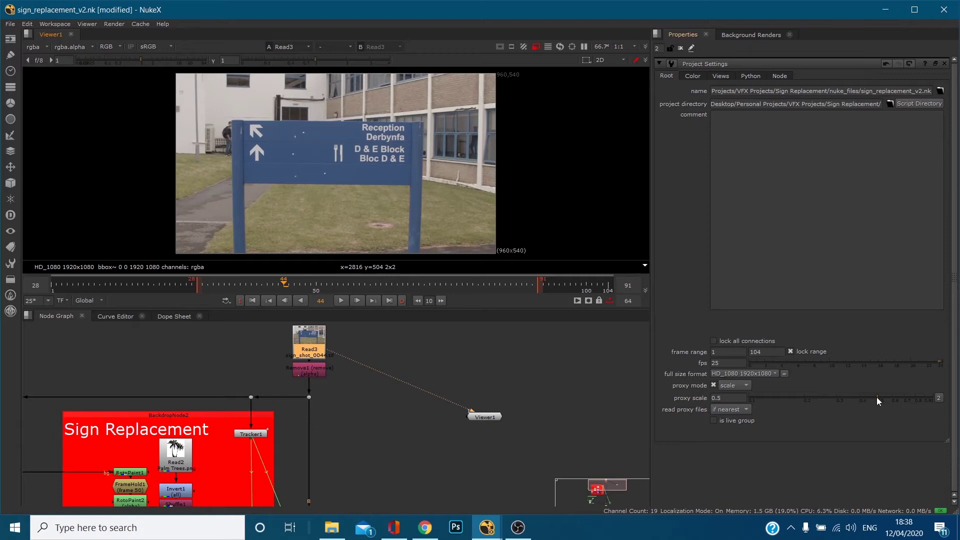
left_click_drag(876, 397, 881, 416)
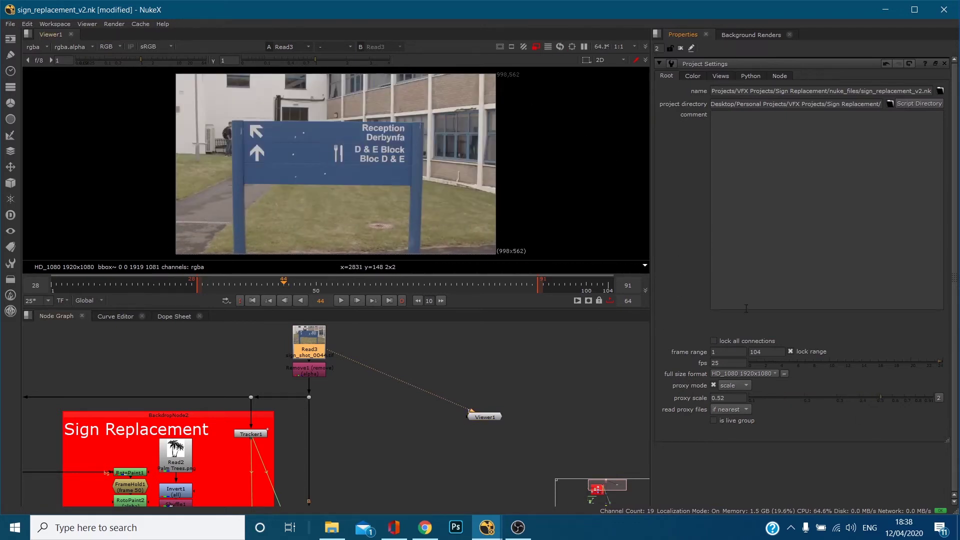
left_click_drag(871, 400, 753, 411)
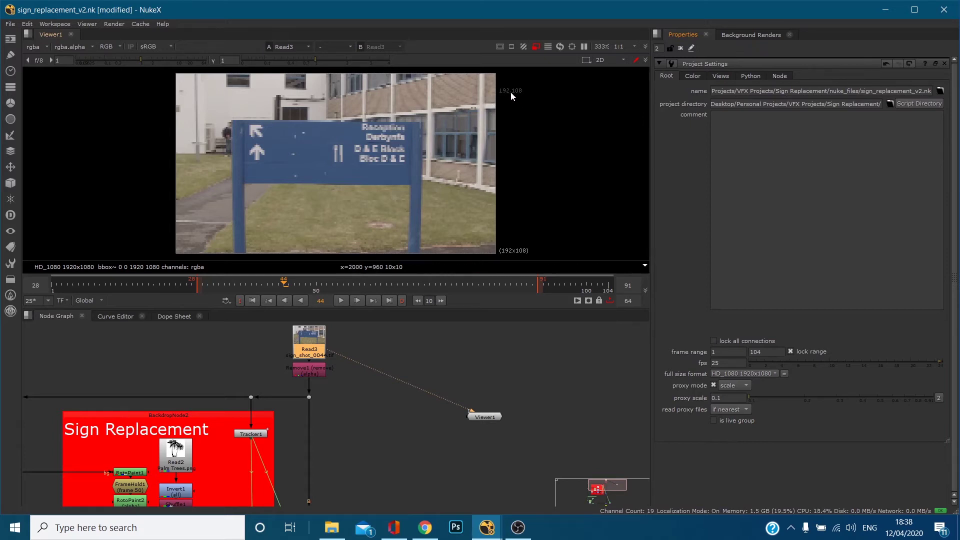
left_click_drag(817, 399, 834, 411)
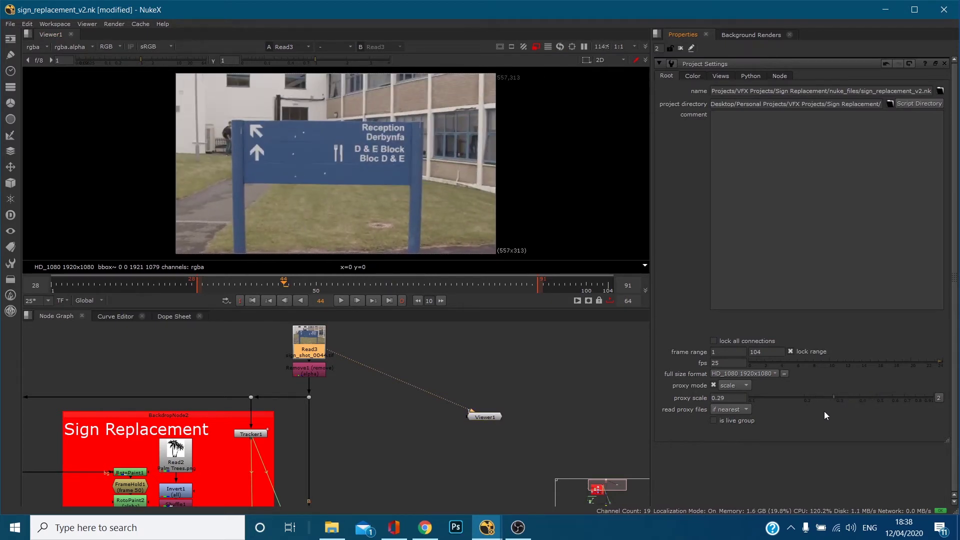
Switch proxy mode to format and choose PAL as the proxy format
left_click(734, 388)
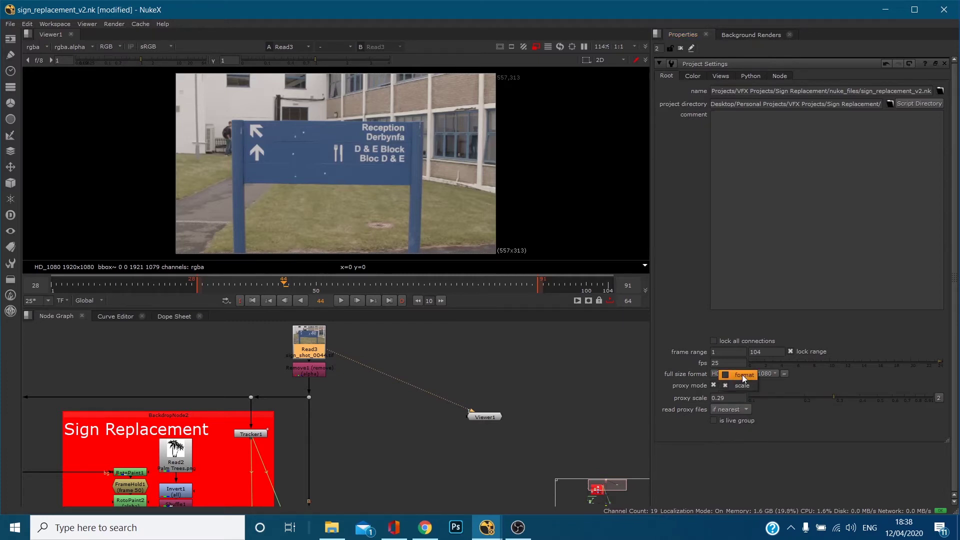
left_click(743, 375)
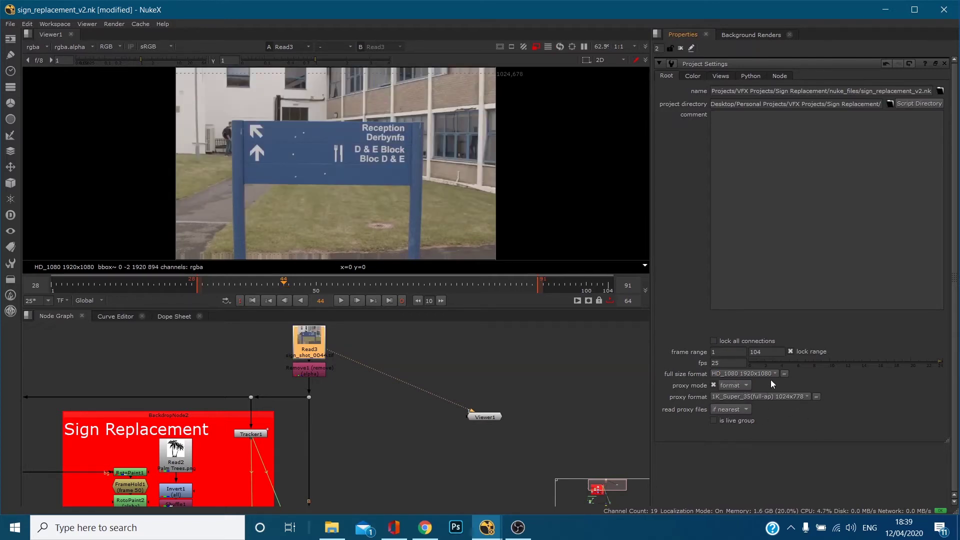
scroll(769, 395, "down", 11)
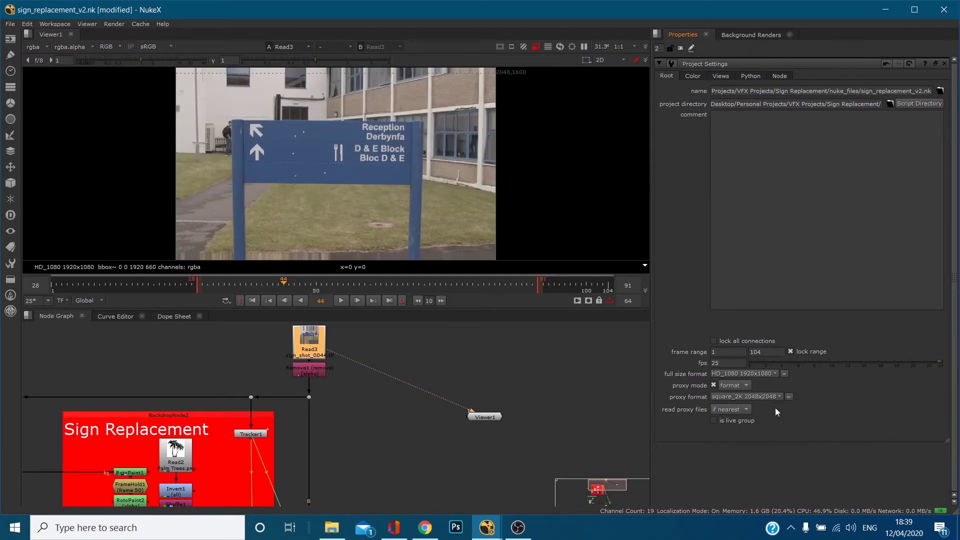
left_click(768, 399)
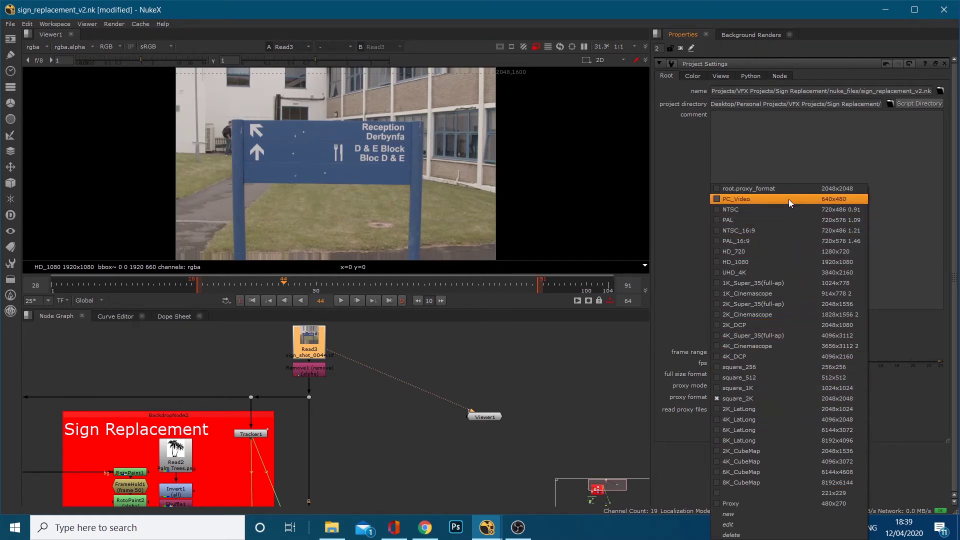
left_click(770, 220)
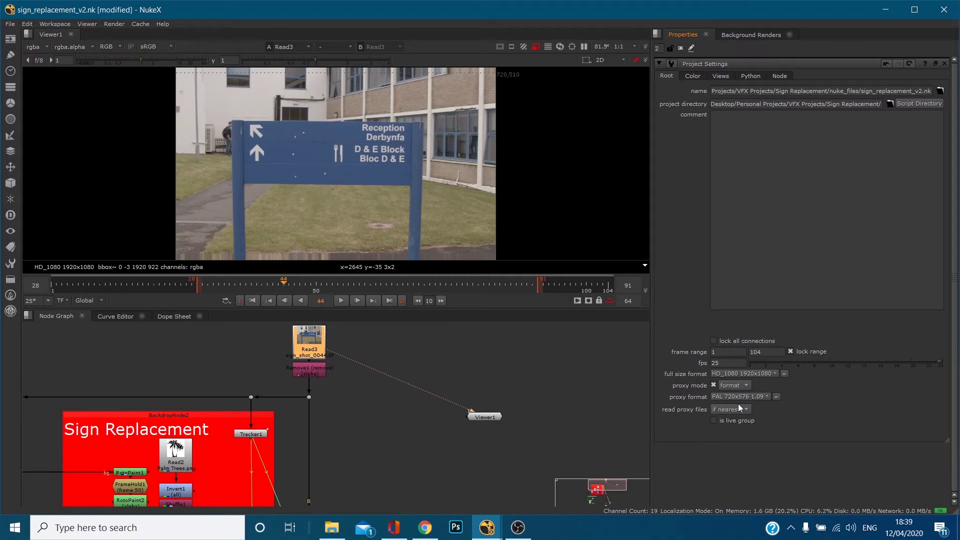
Change the proxy format to square_1K 1024x1024 and recentre the plate in the viewer
scroll(439, 94, "down", 3)
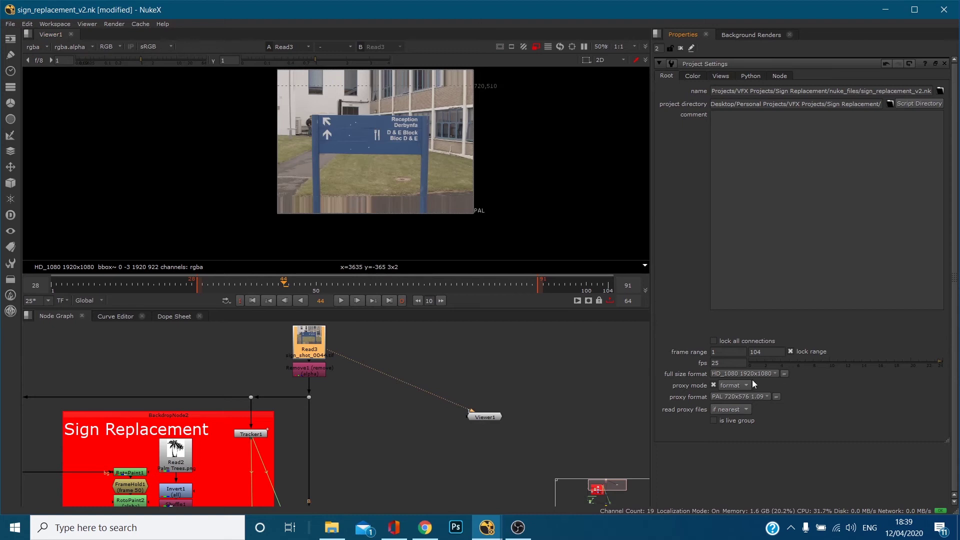
left_click(750, 396)
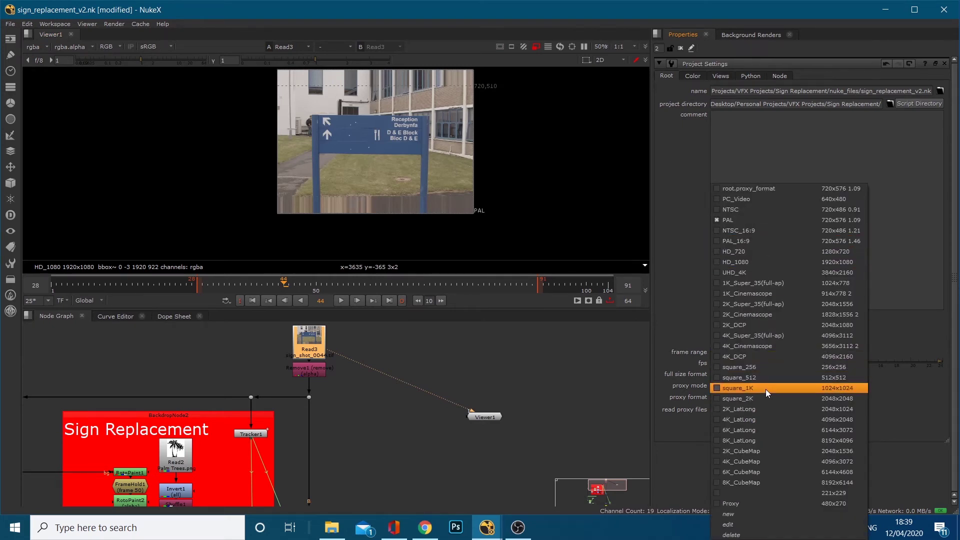
left_click(766, 389)
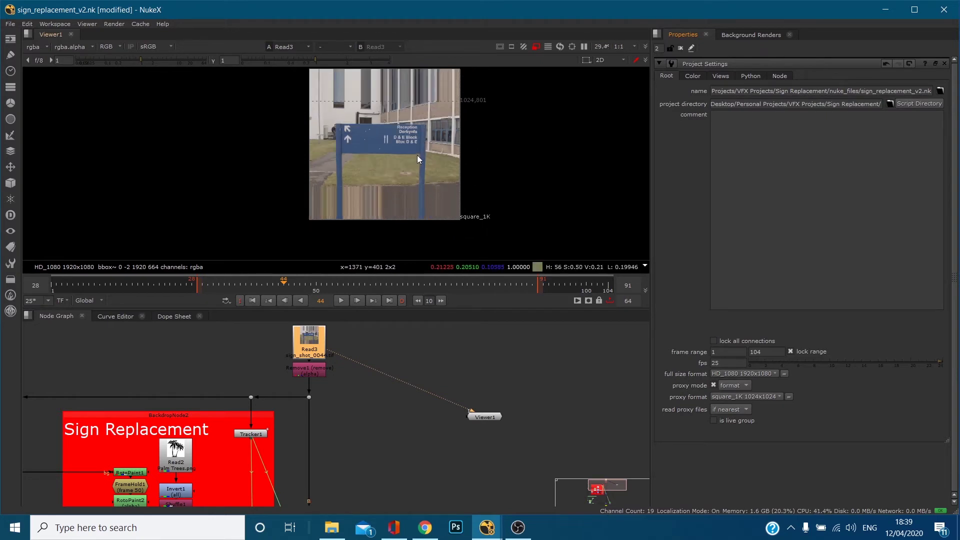
scroll(416, 151, "down", 2)
middle_click_drag(463, 214, 467, 189)
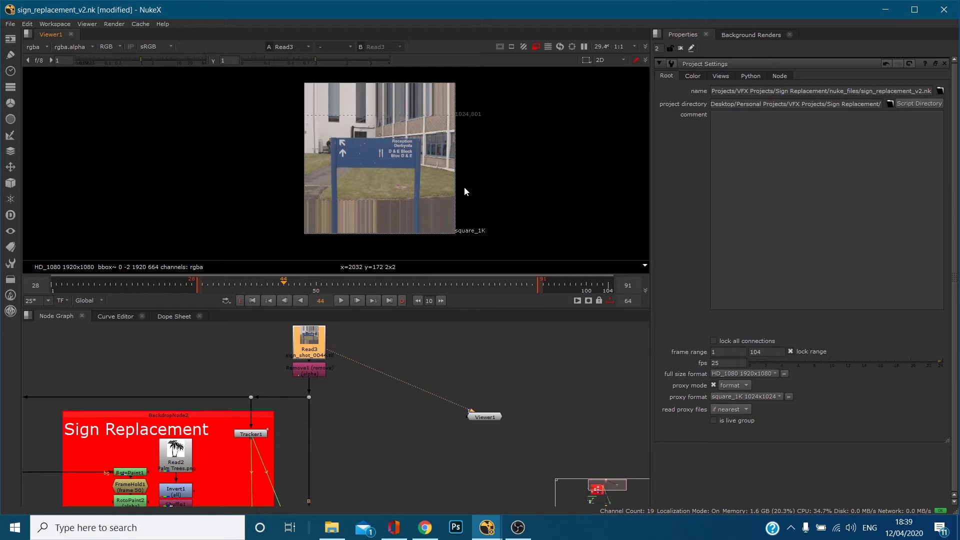
left_click(725, 400)
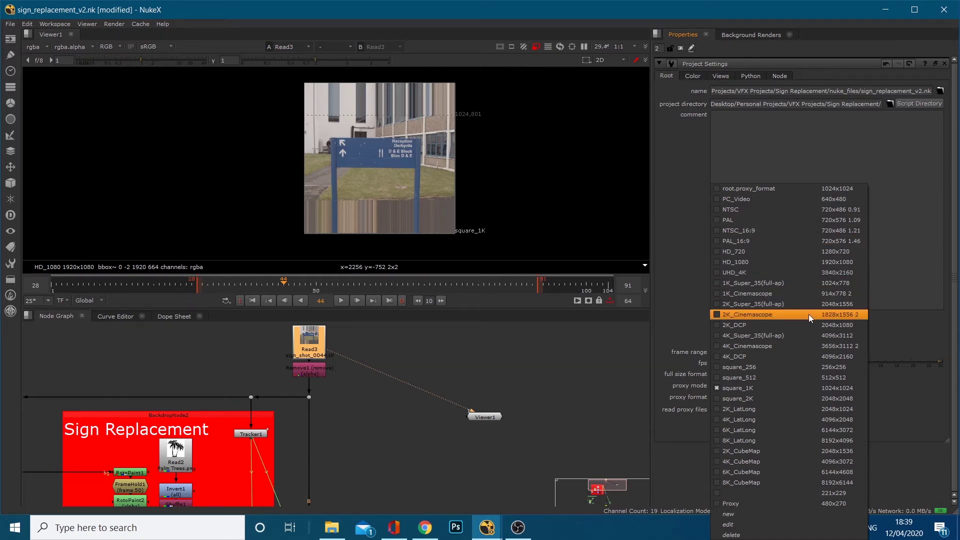
left_click(688, 267)
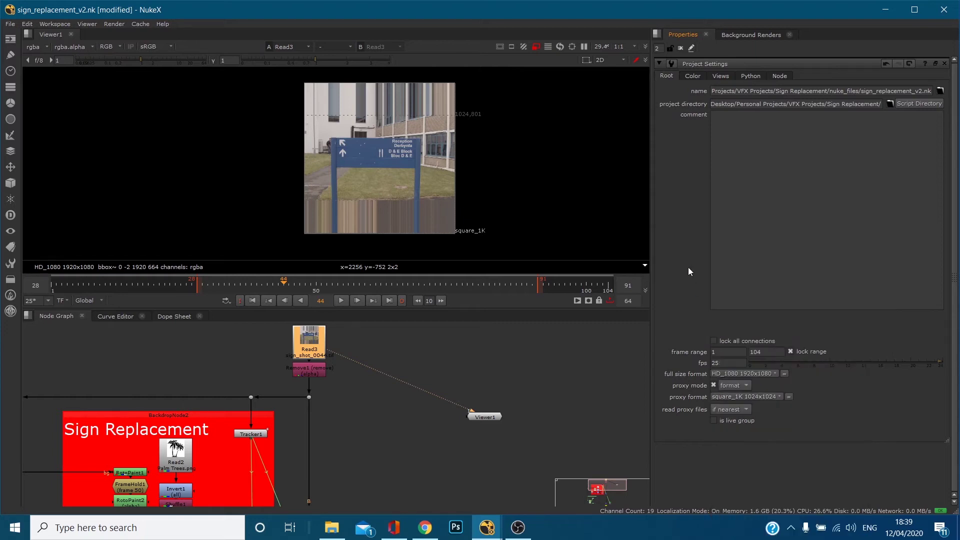
Turn proxy off and switch proxy mode back to scale at about 0.335
left_click(714, 385)
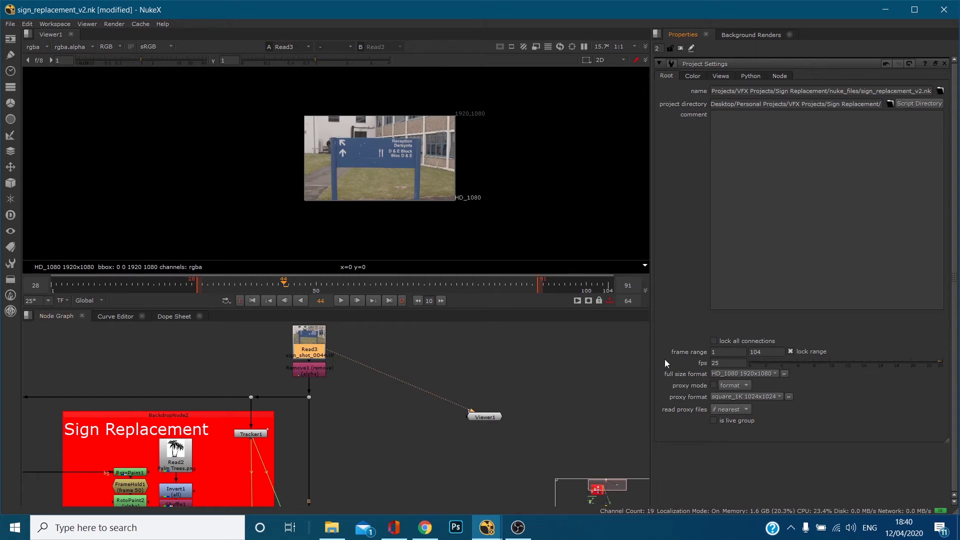
left_click(731, 385)
left_click(725, 386)
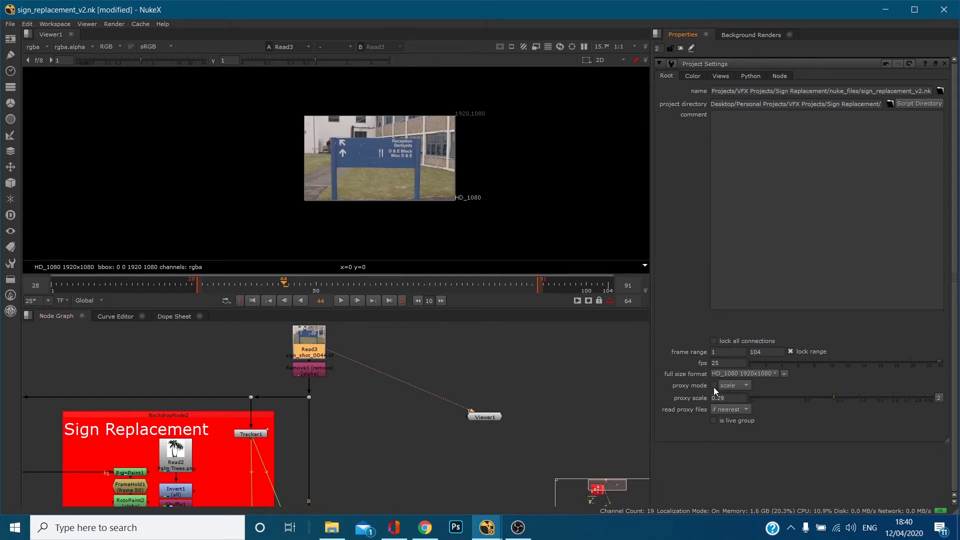
left_click(845, 397)
scroll(384, 173, "up", 2)
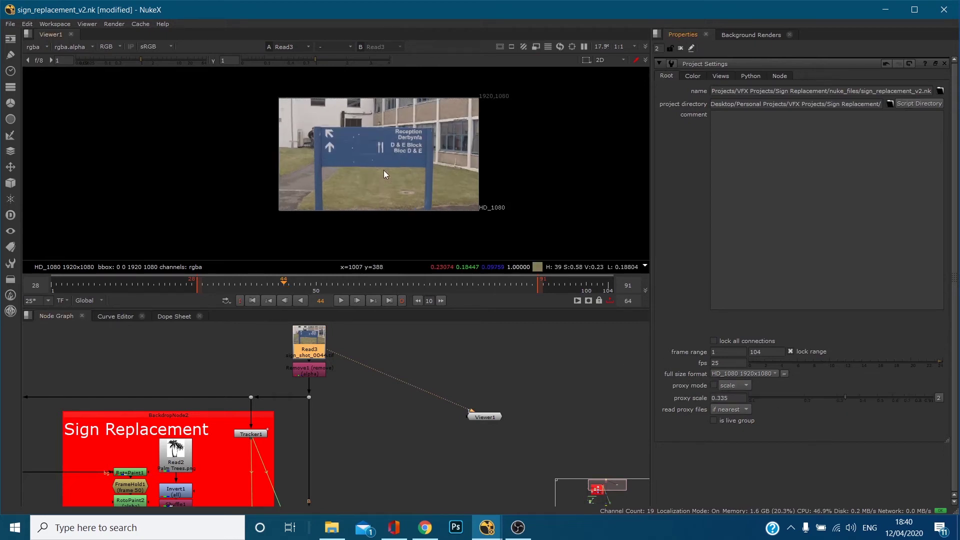
scroll(383, 170, "up", 1)
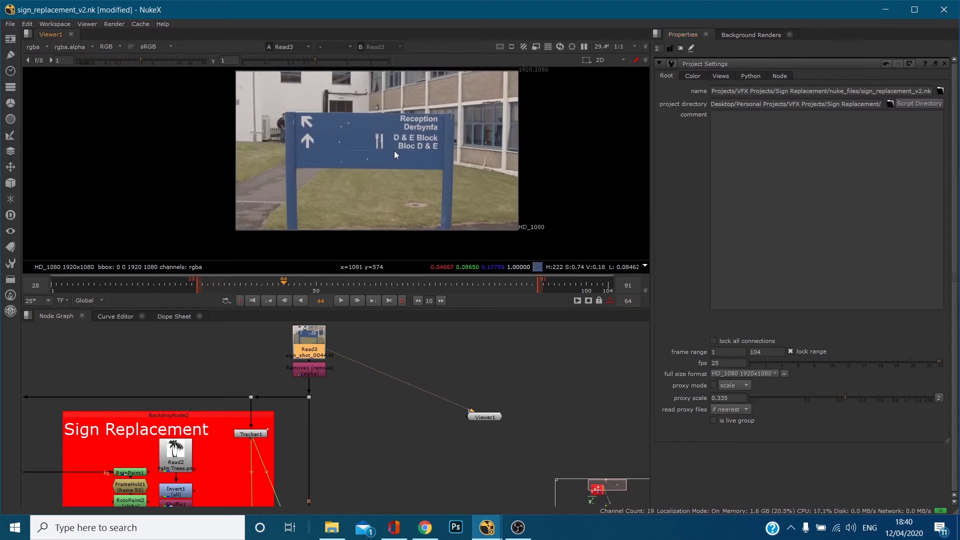
Turn proxy mode on with scale 0.6 and set read proxy files to always
left_click(714, 385)
left_click(891, 397)
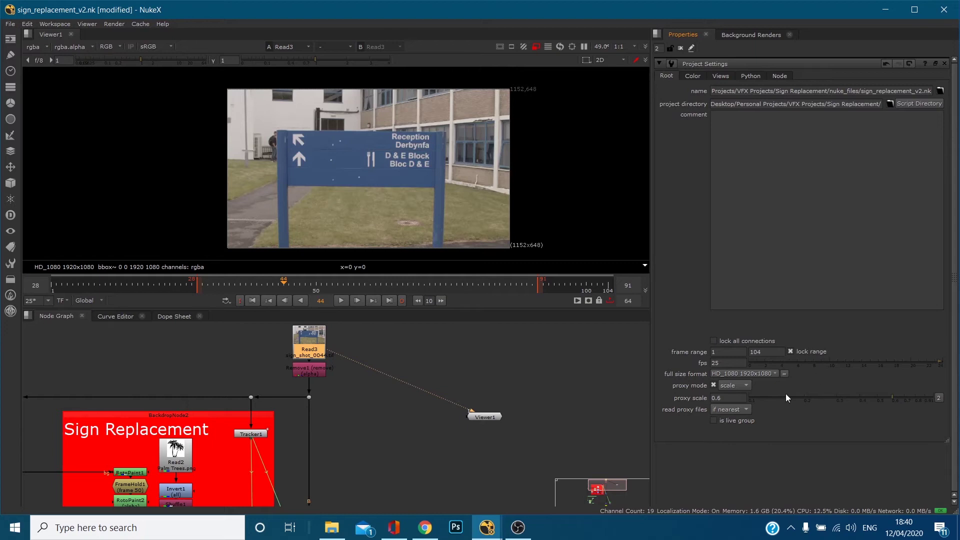
left_click(720, 409)
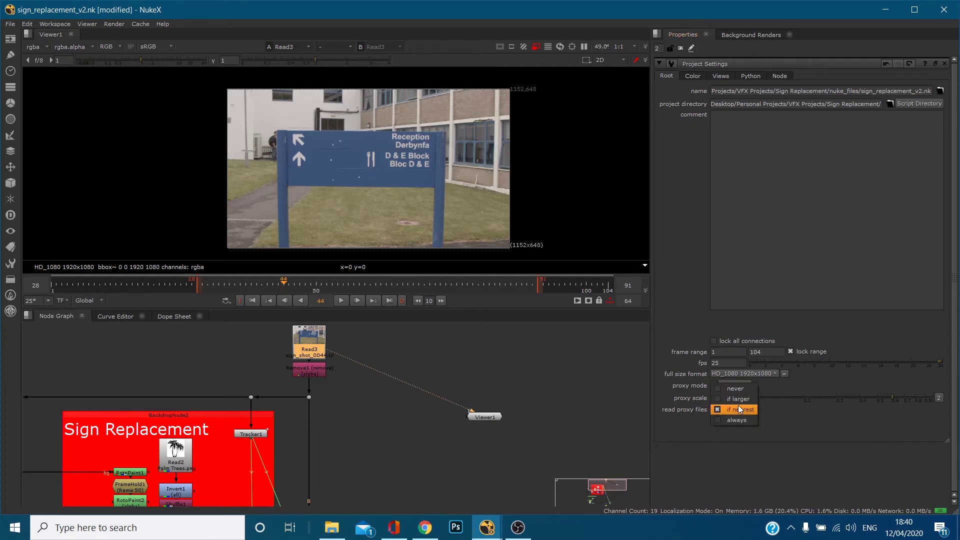
left_click(742, 420)
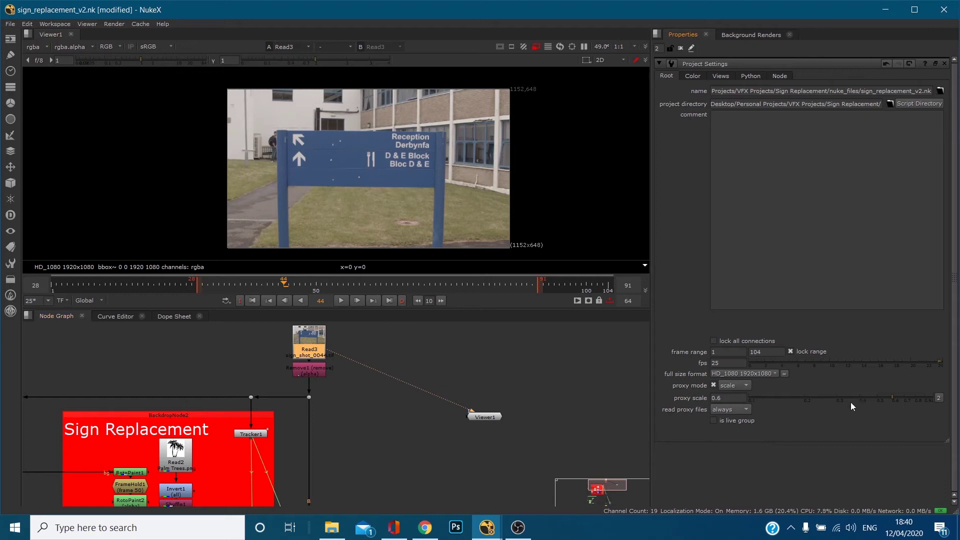
Enter 0.5 as the proxy scale, then open Read3's properties
left_click(745, 395)
type("5")
key("Return")
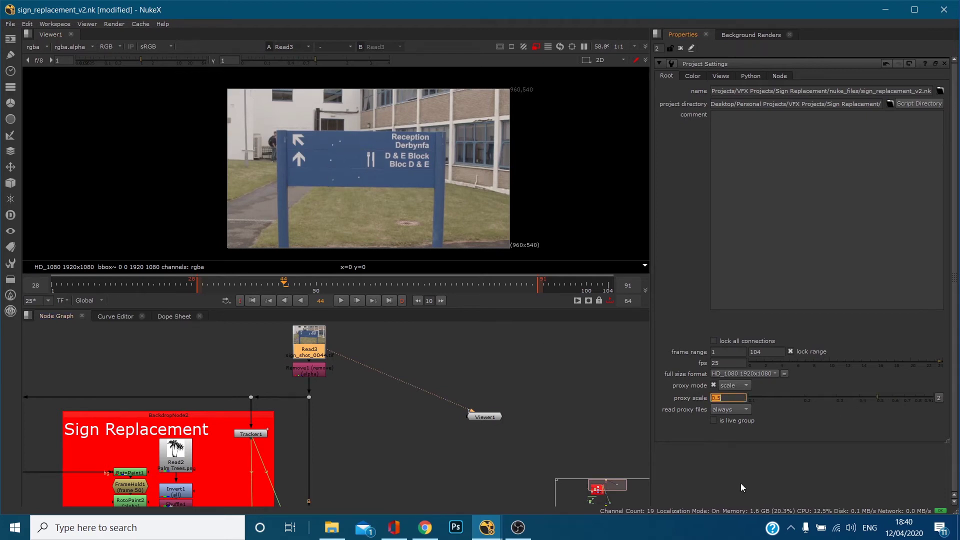
left_click(353, 342)
double_click(320, 340)
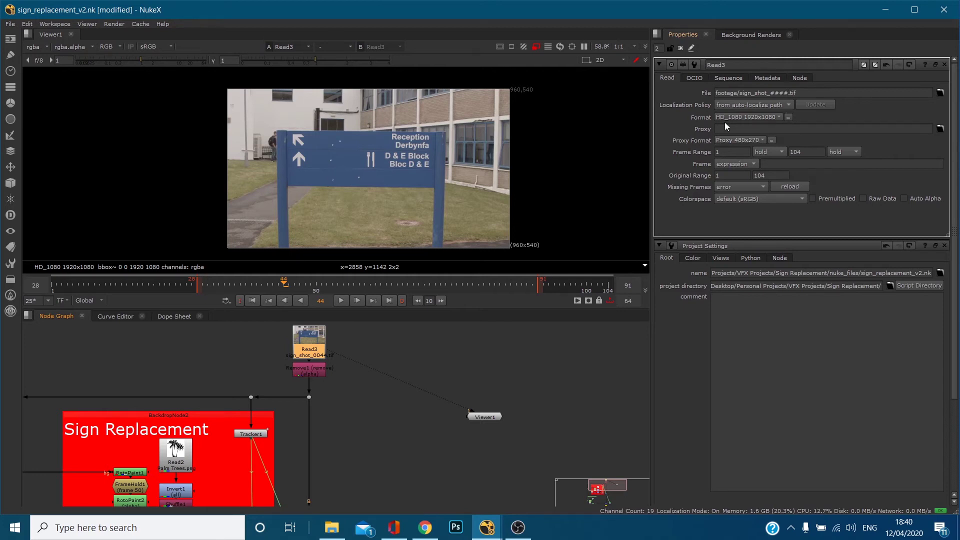
Navigate from footage into the proxy folder of 104 sign_shot_proxy frames, then close File Explorer
left_click(332, 529)
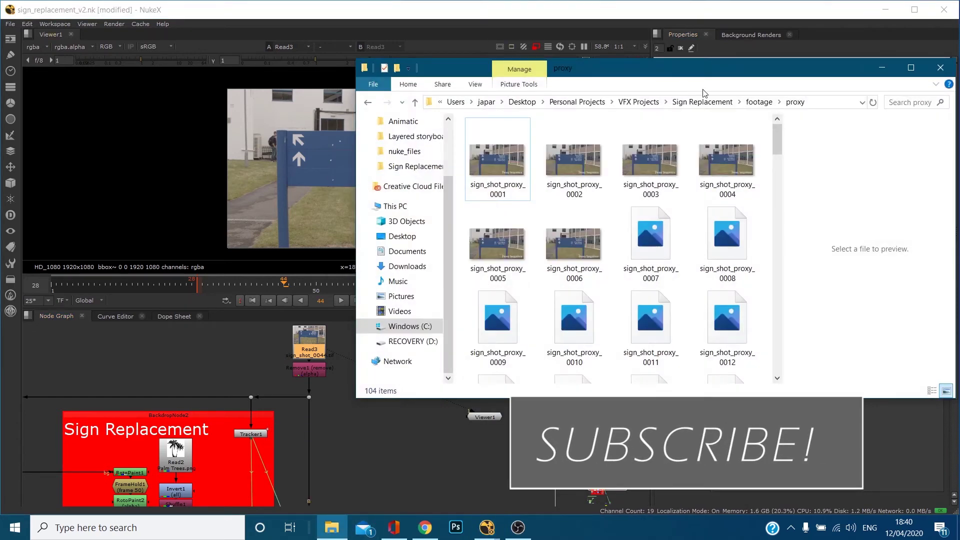
left_click(759, 102)
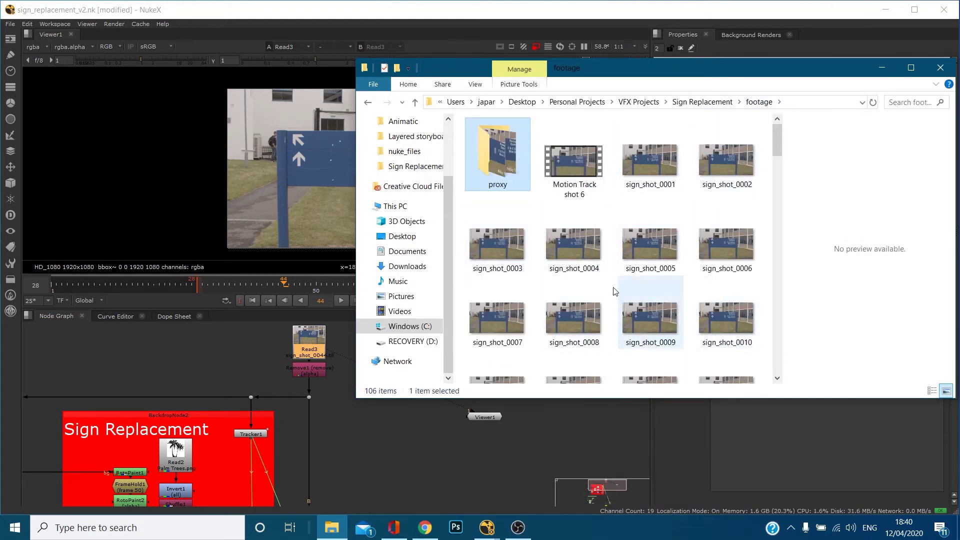
double_click(494, 157)
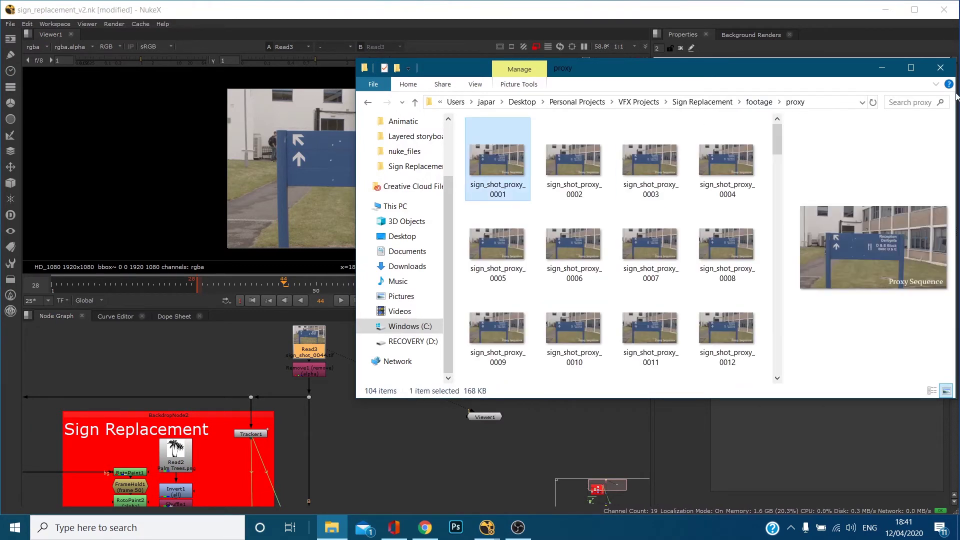
left_click(881, 67)
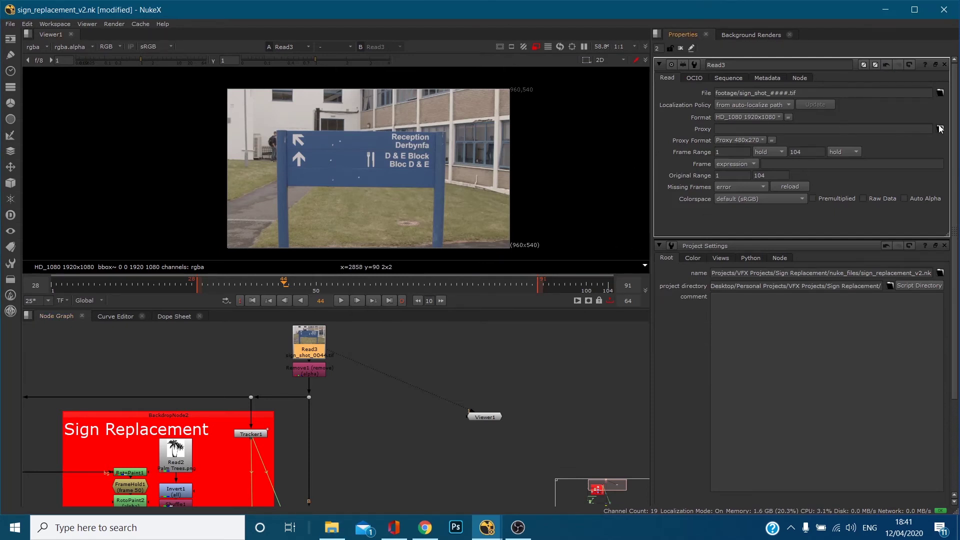
Load sign_shot_proxy_####.png, frames 1-104, into Read3's Proxy field
left_click(940, 129)
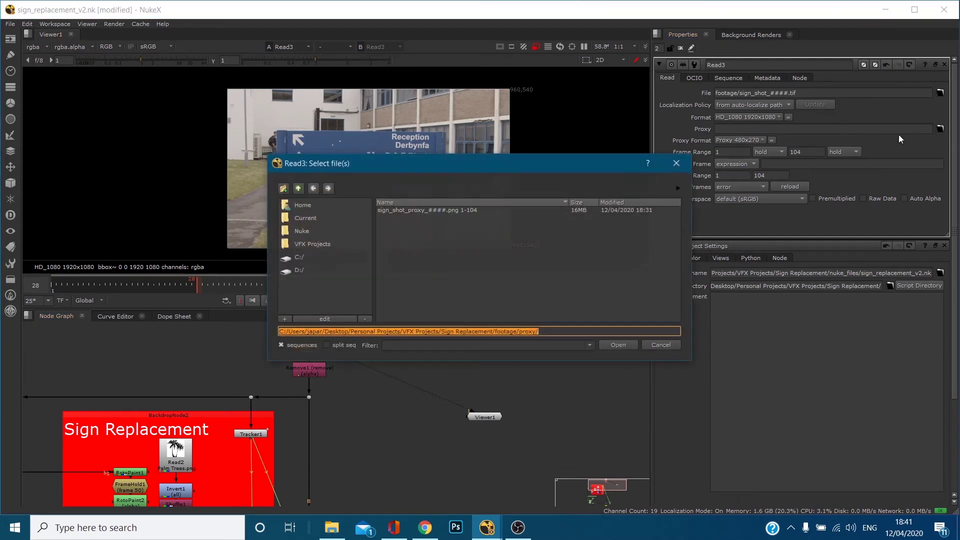
left_click(425, 211)
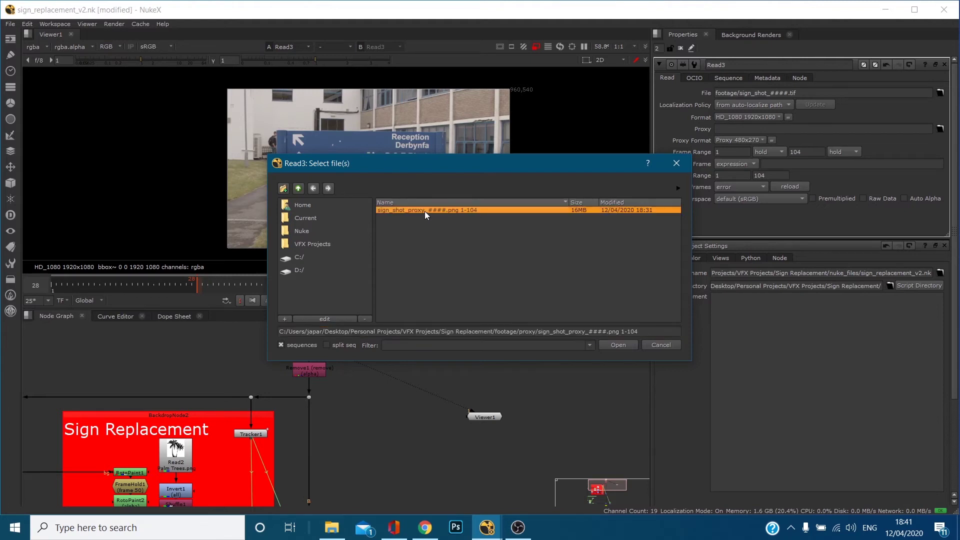
left_click(623, 346)
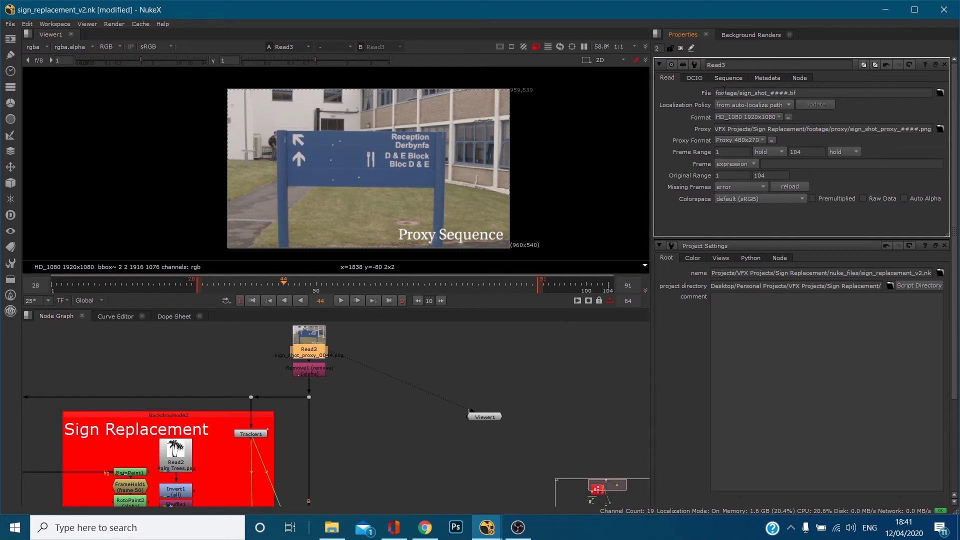
Point out Read3's full-resolution path, then toggle proxy mode off and on, leaving it on
left_click_drag(747, 92, 750, 120)
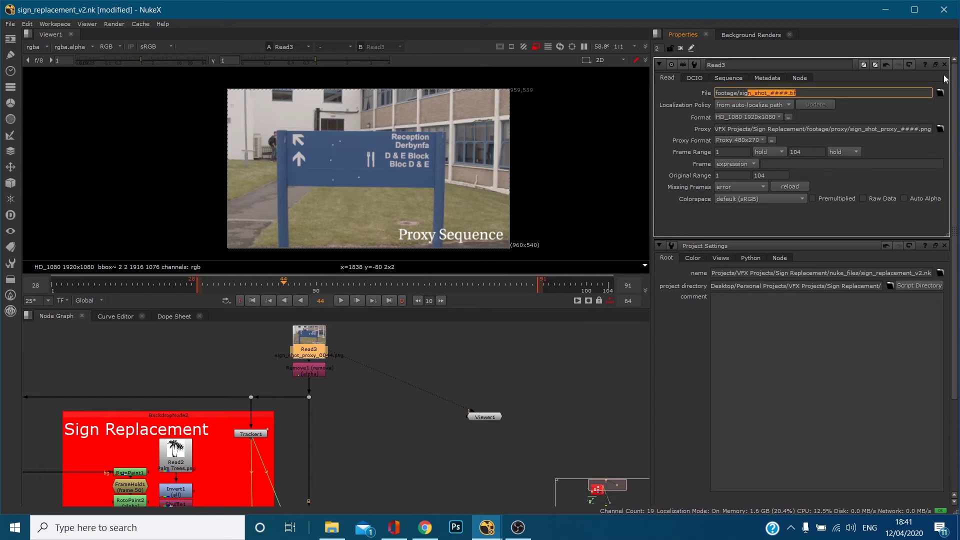
left_click(659, 64)
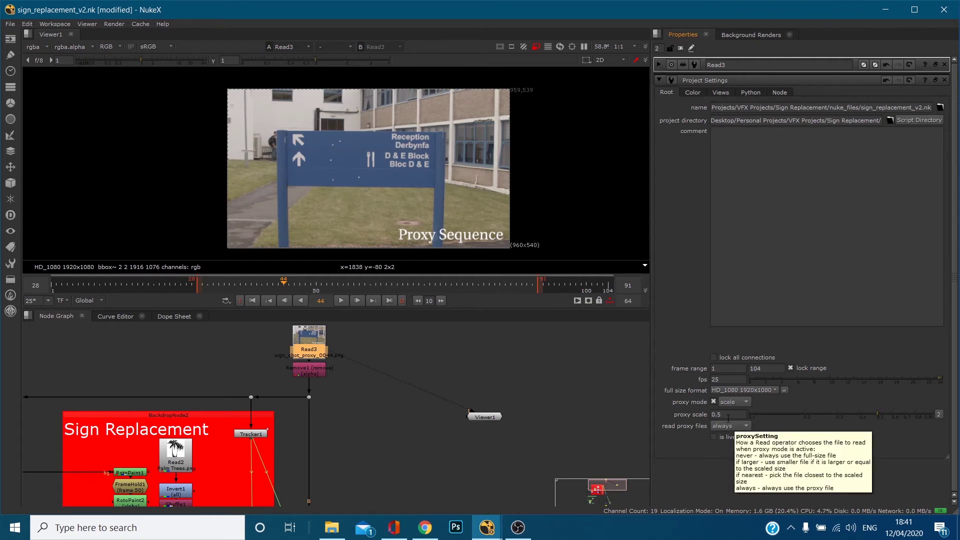
left_click(537, 46)
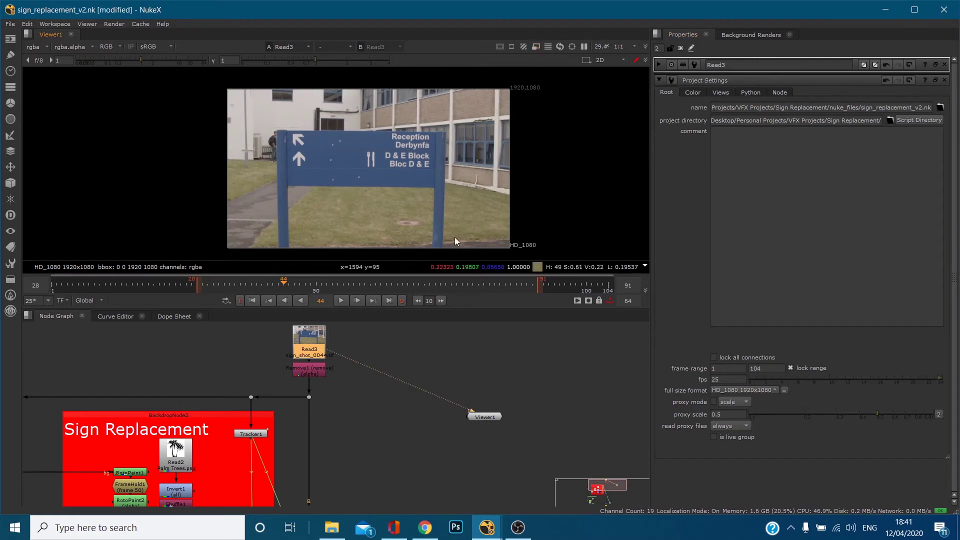
left_click(536, 47)
left_click(536, 46)
left_click(536, 46)
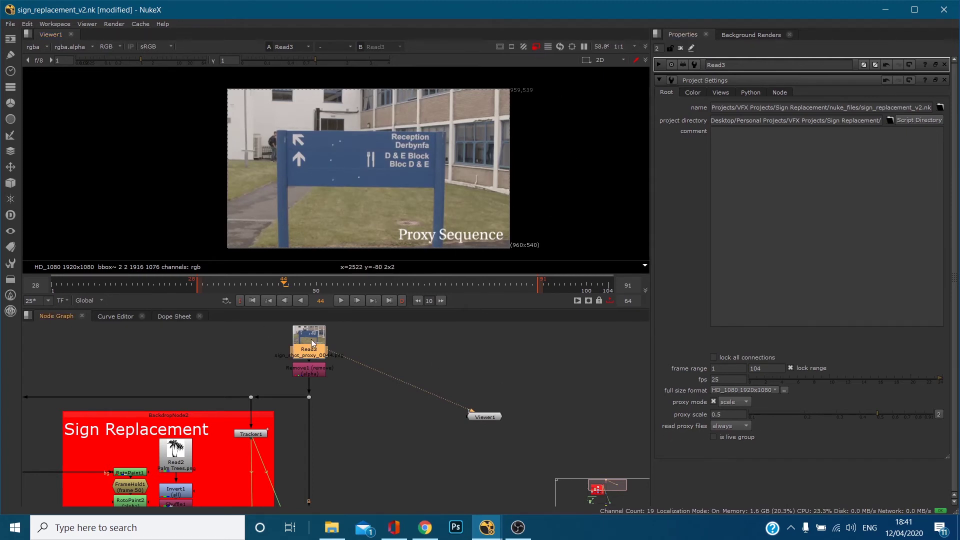
Reopen and collapse Read3's settings, then set read proxy files to never
double_click(293, 334)
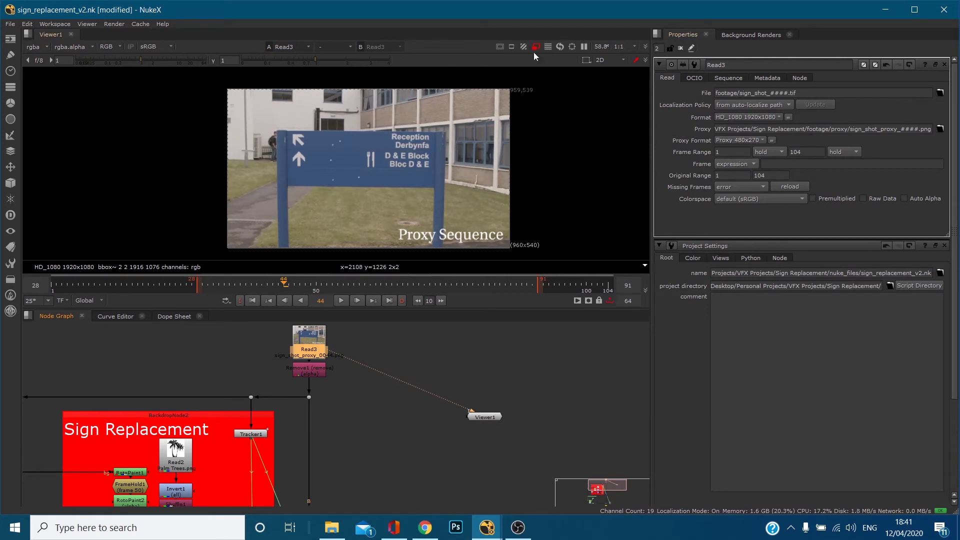
left_click(659, 64)
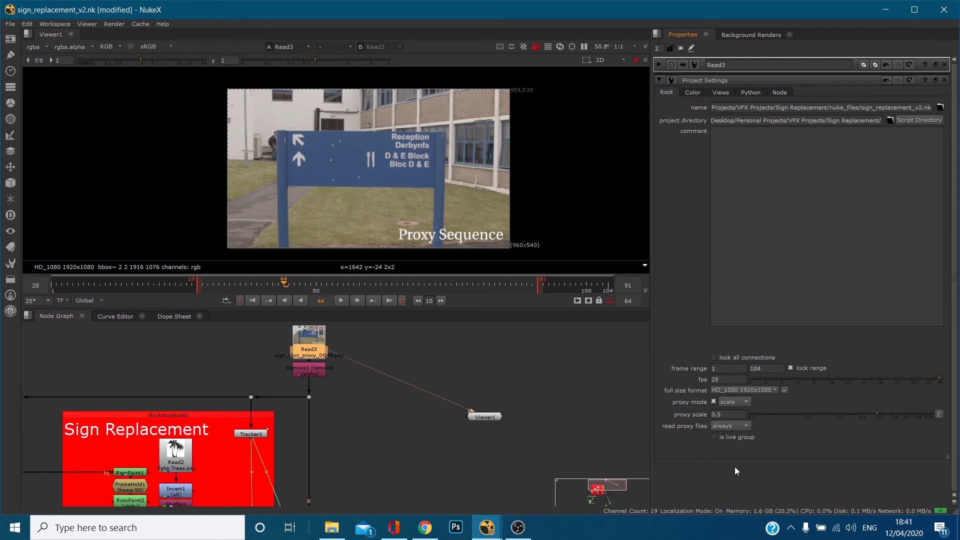
left_click(737, 424)
left_click(736, 425)
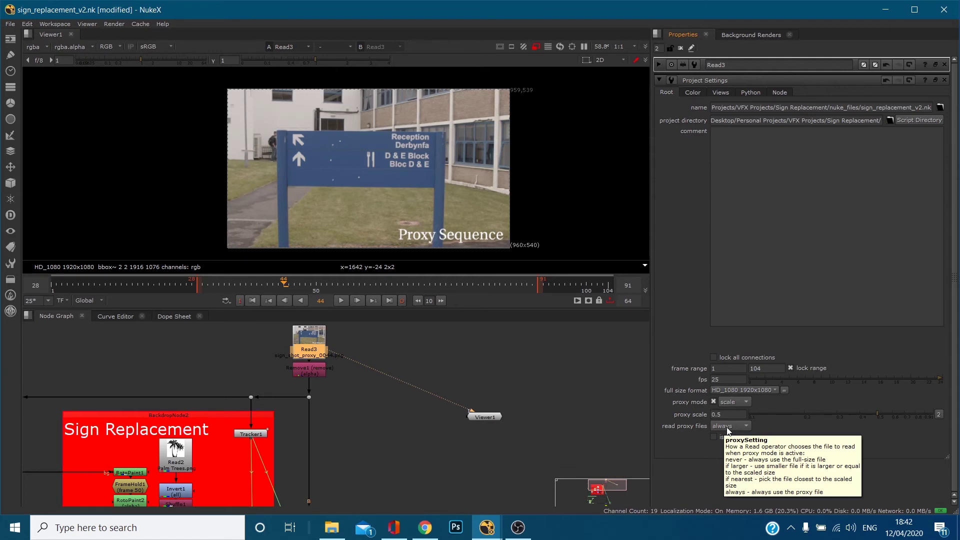
left_click(728, 430)
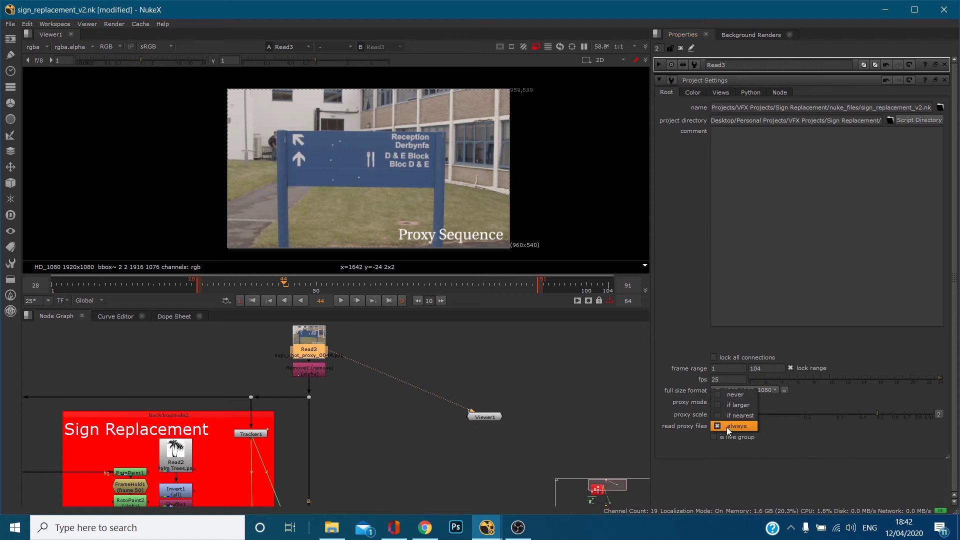
left_click(731, 394)
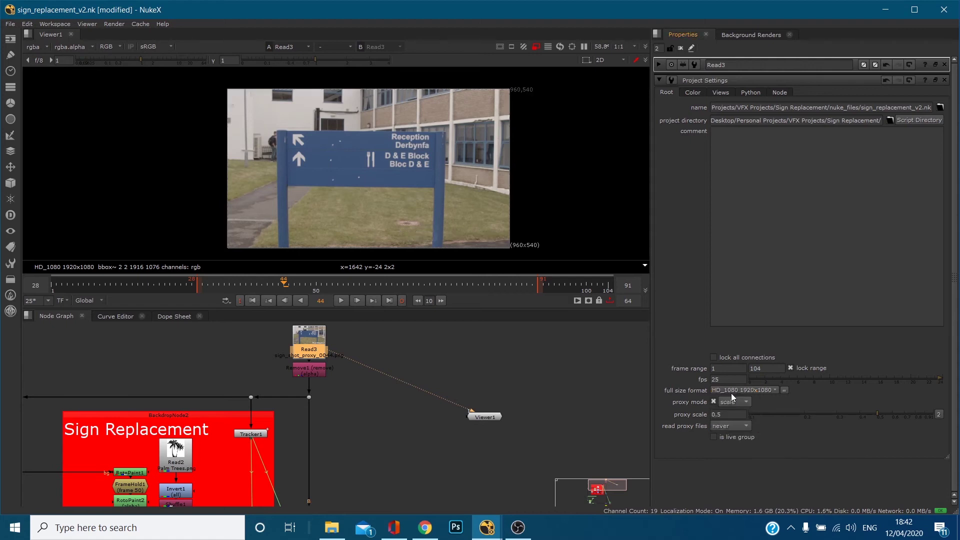
Open Read3's properties and move its floating window up out of the way
double_click(323, 349)
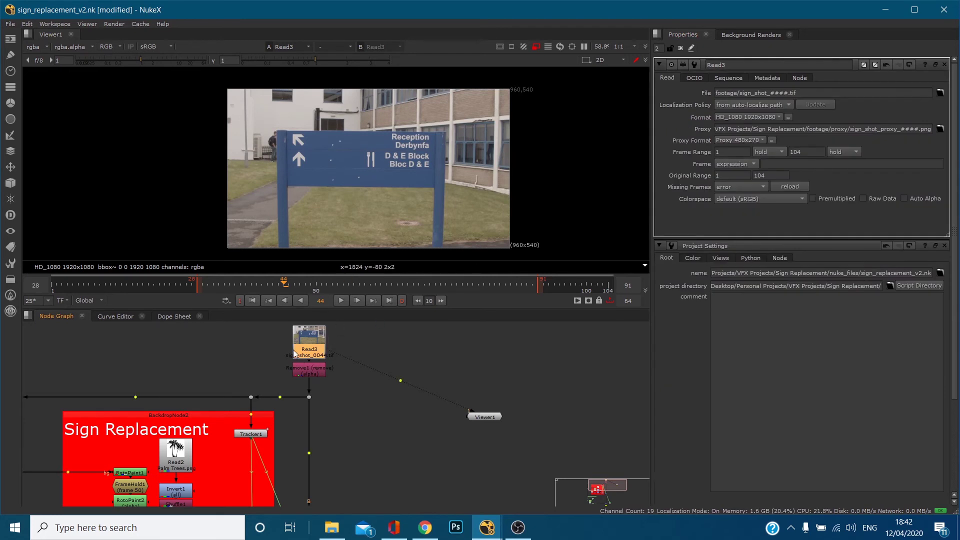
left_click_drag(305, 345, 306, 349)
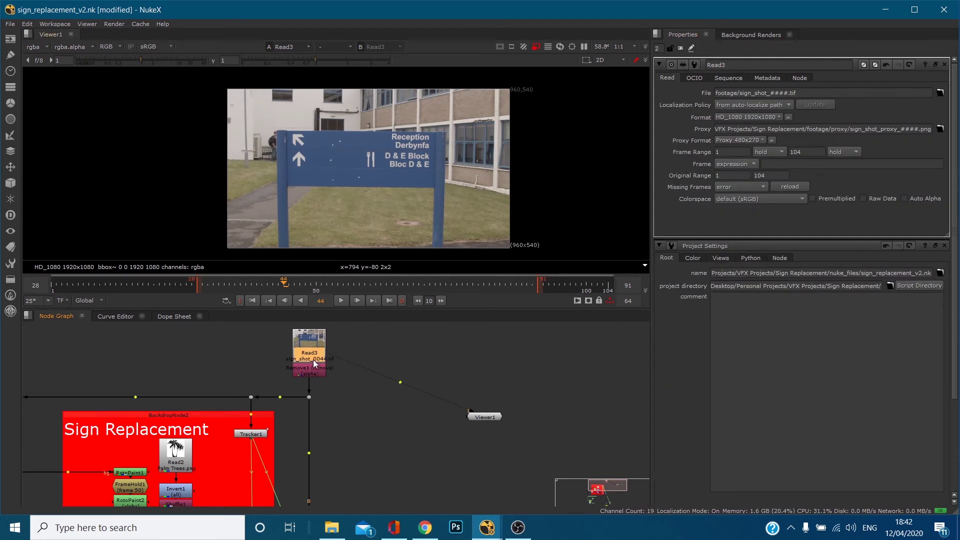
left_click_drag(144, 274, 148, 189)
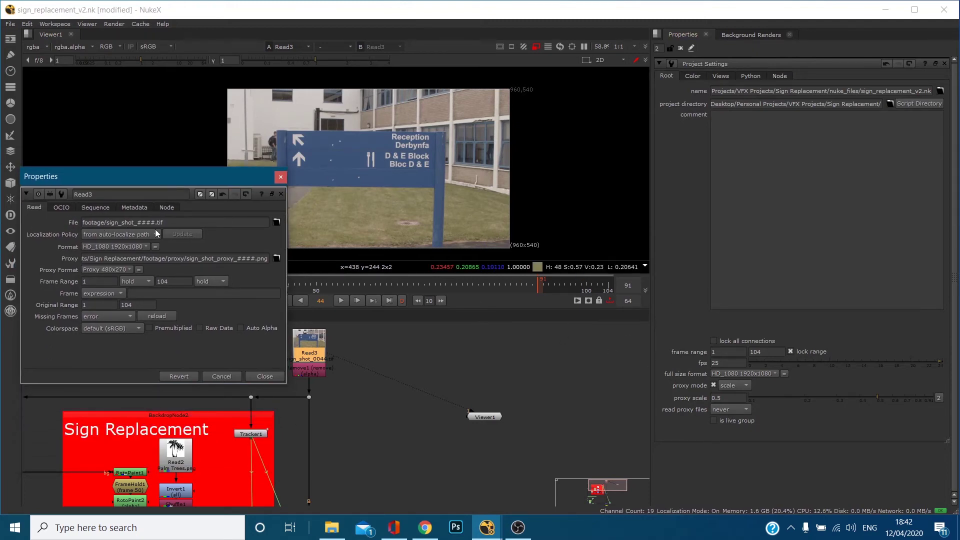
Set read proxy files to always and bring the proxy scale down to 0.174
left_click_drag(878, 397, 932, 389)
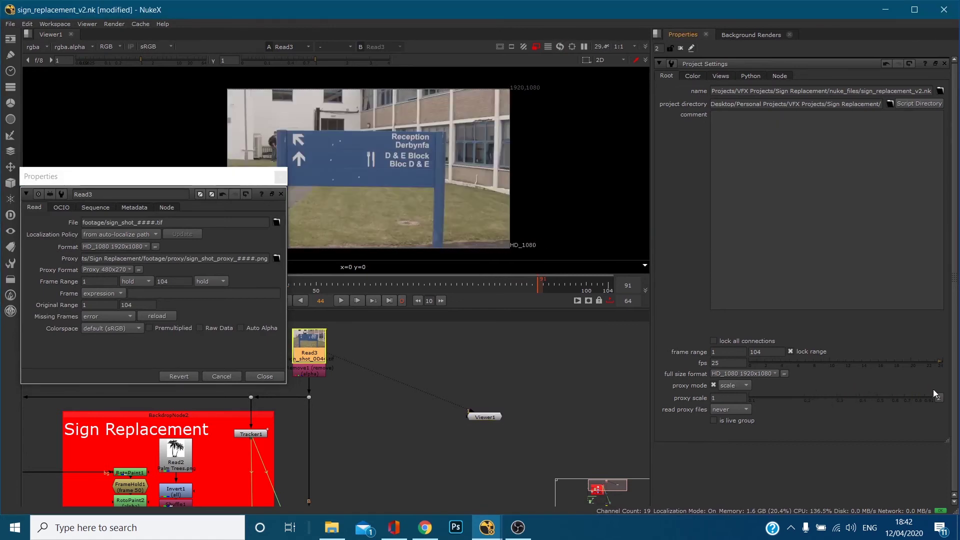
left_click(736, 409)
left_click(742, 437)
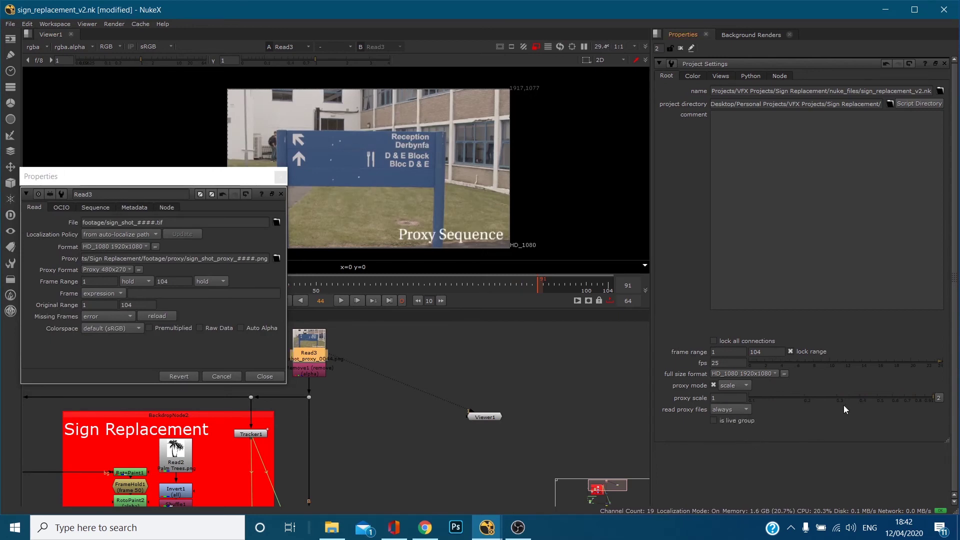
left_click(801, 398)
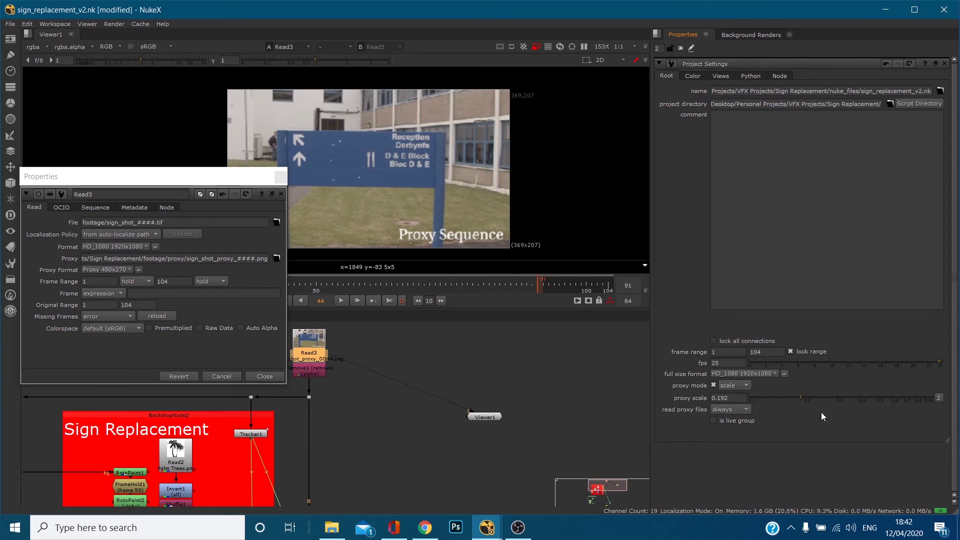
left_click(813, 398)
left_click(793, 398)
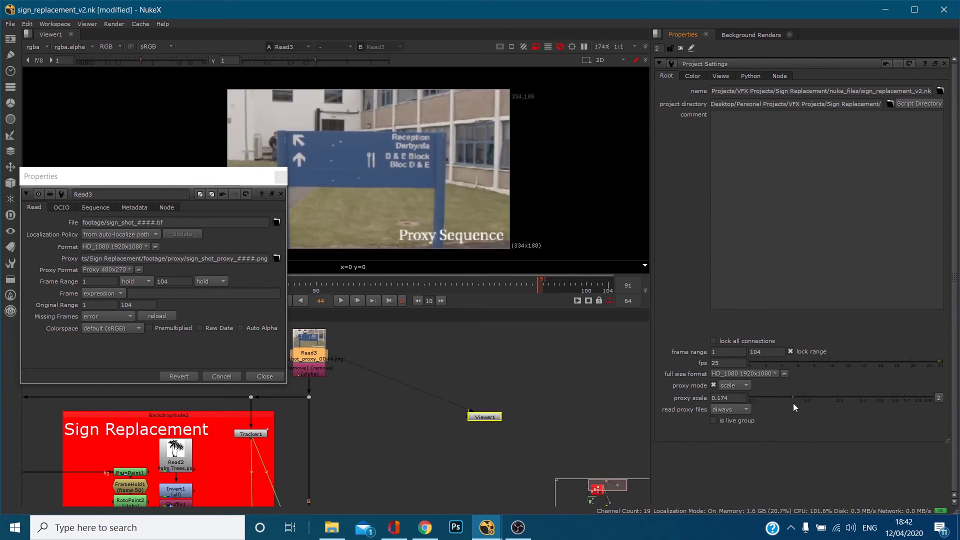
Set 'read proxy files' to 'if larger' and try several proxy scale values, ending at 0.355
left_click(728, 410)
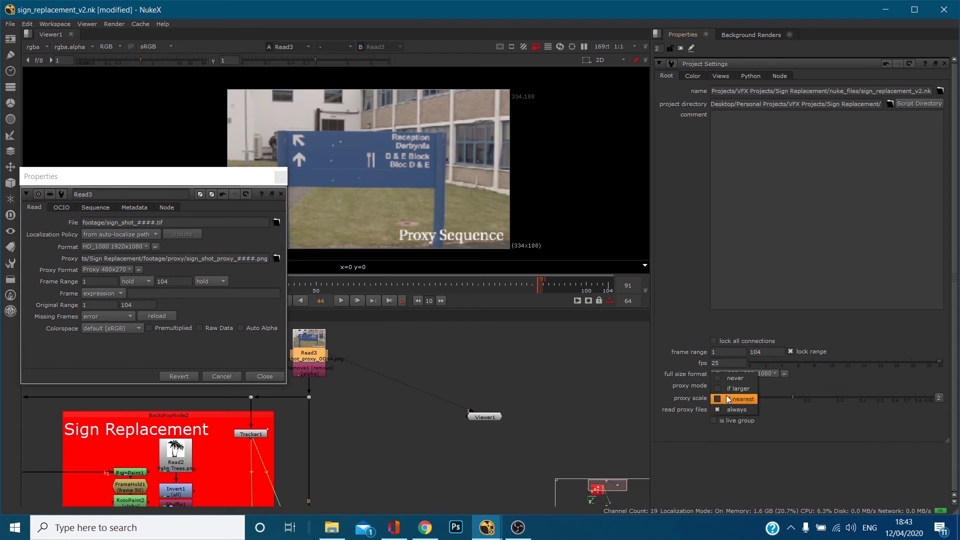
left_click(727, 391)
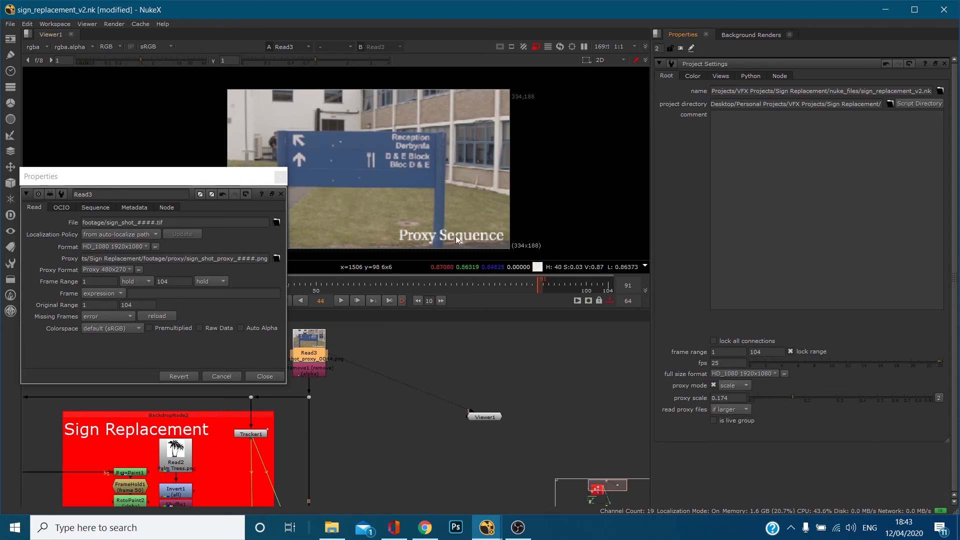
left_click_drag(793, 394, 841, 396)
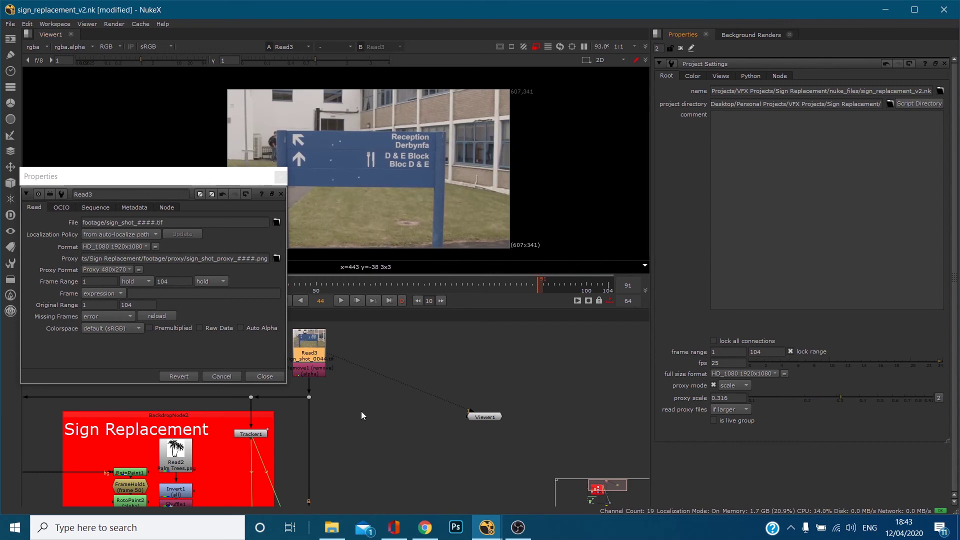
left_click(837, 398)
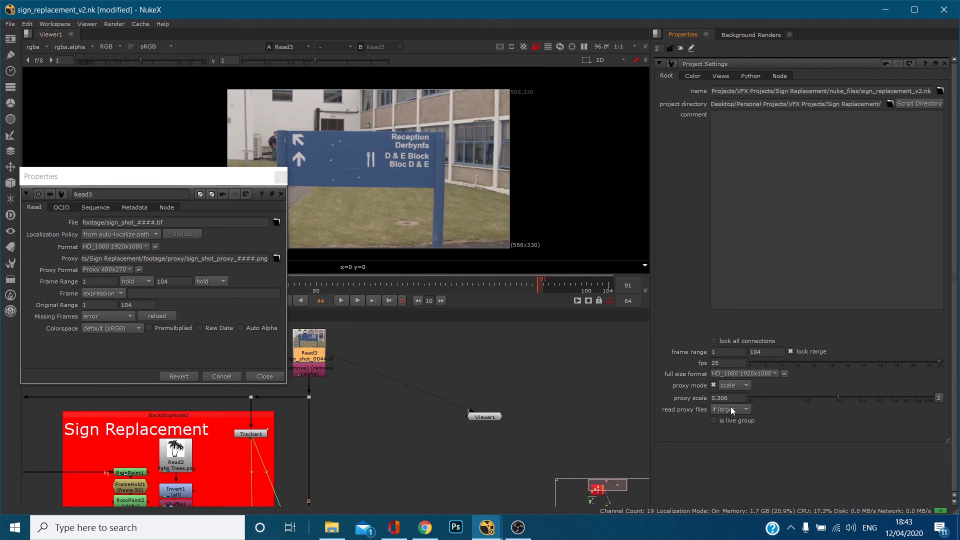
left_click(815, 395)
left_click(809, 398)
left_click_drag(809, 398, 850, 401)
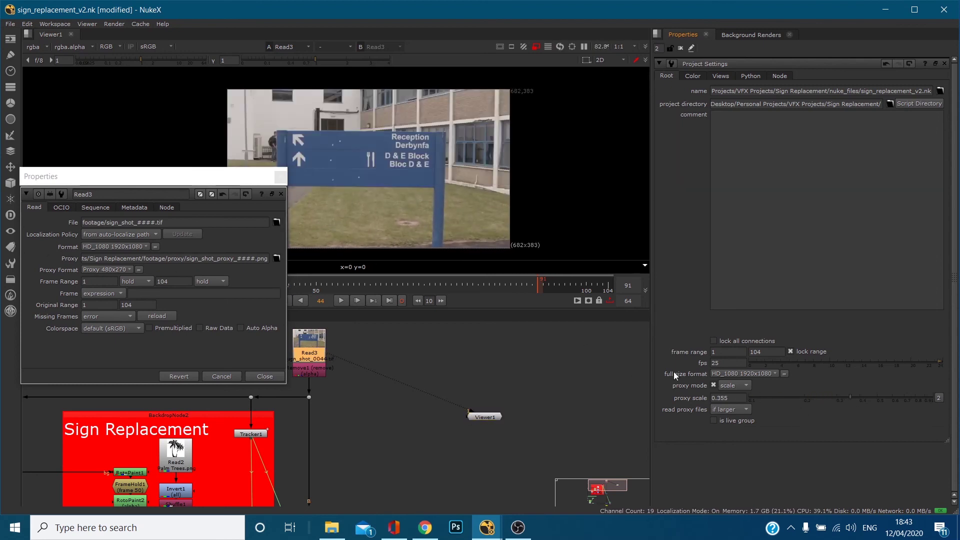
left_click(122, 222)
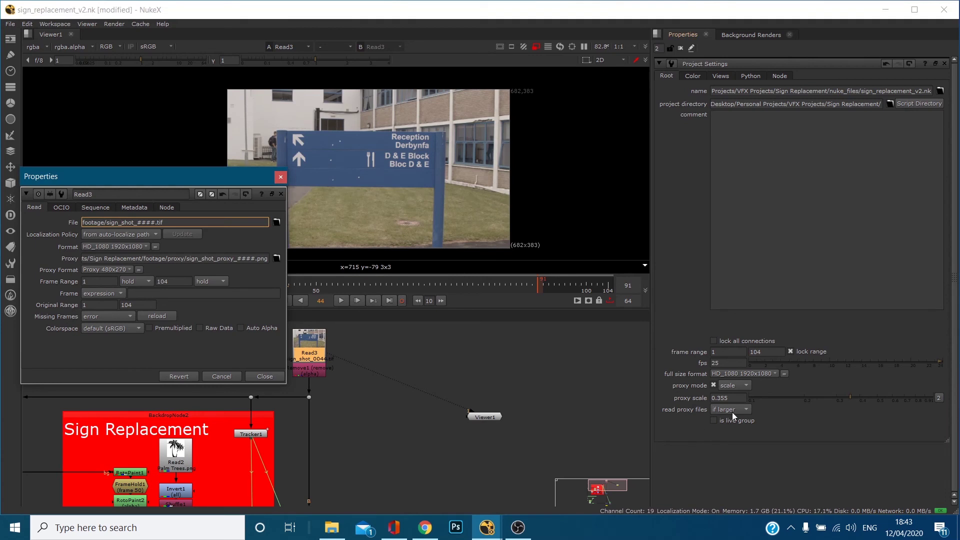
left_click(732, 412)
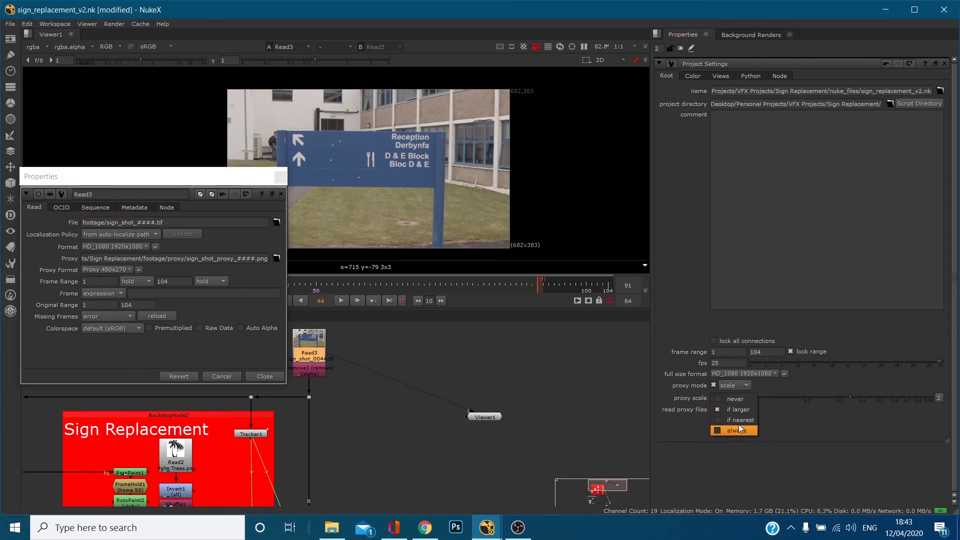
left_click(801, 433)
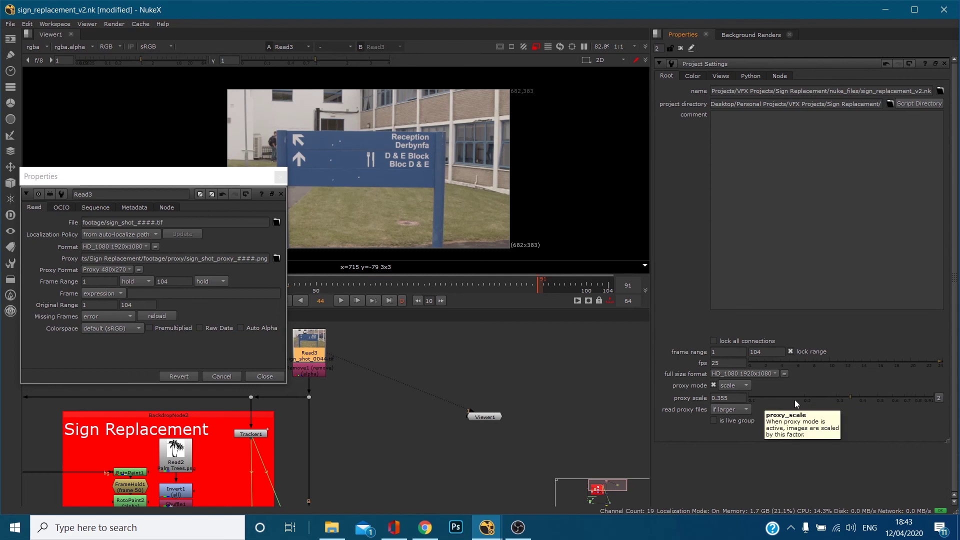
Lower the proxy scale to about 0.216 and set 'read proxy files' to 'never'
left_click_drag(880, 404, 813, 391)
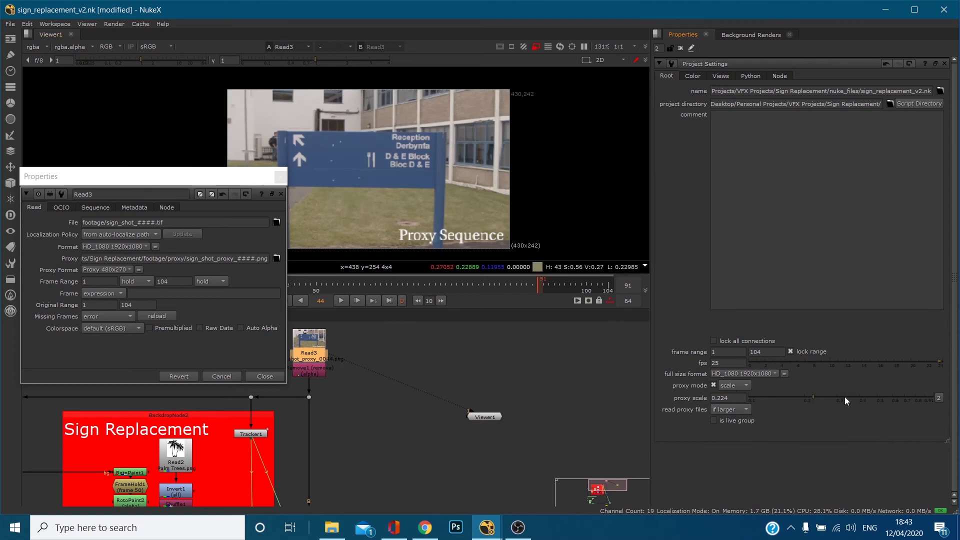
left_click_drag(844, 396, 810, 400)
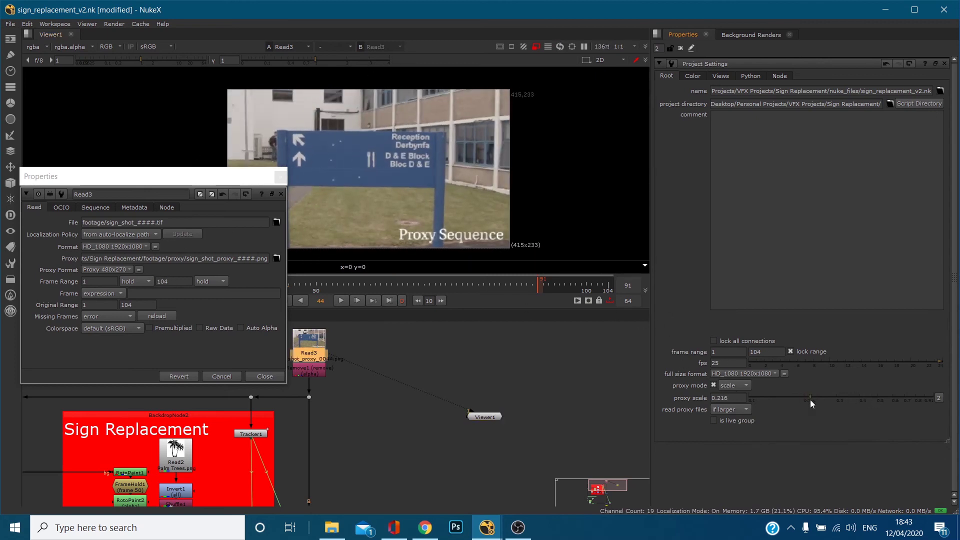
left_click(733, 410)
left_click(738, 397)
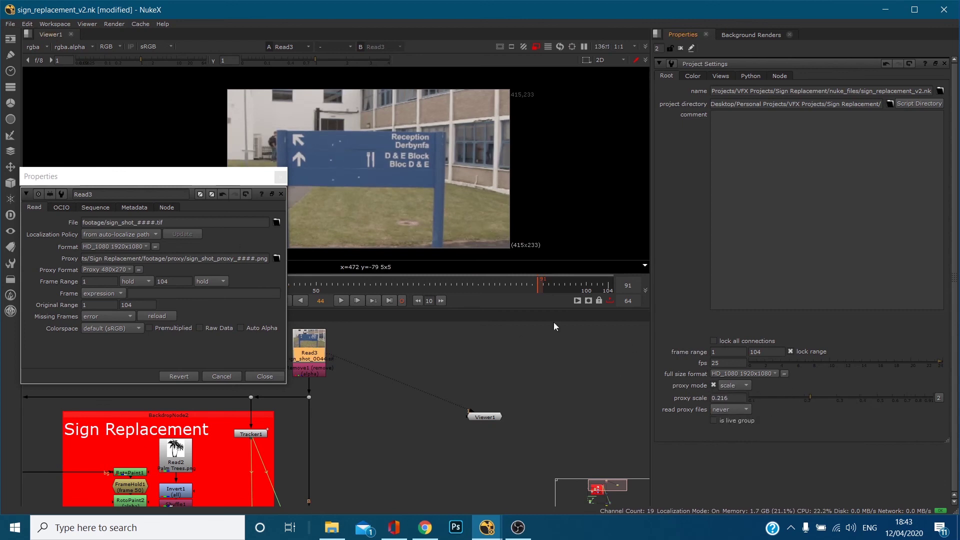
Raise the proxy scale to 0.55, set 'read proxy files' to 'always', then lower the scale to 0.22
left_click_drag(811, 398, 884, 401)
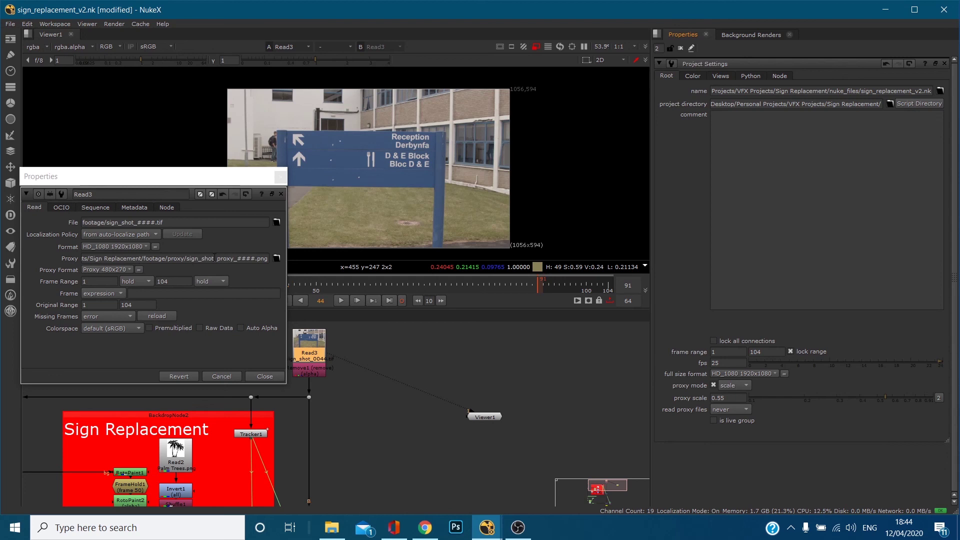
left_click(735, 409)
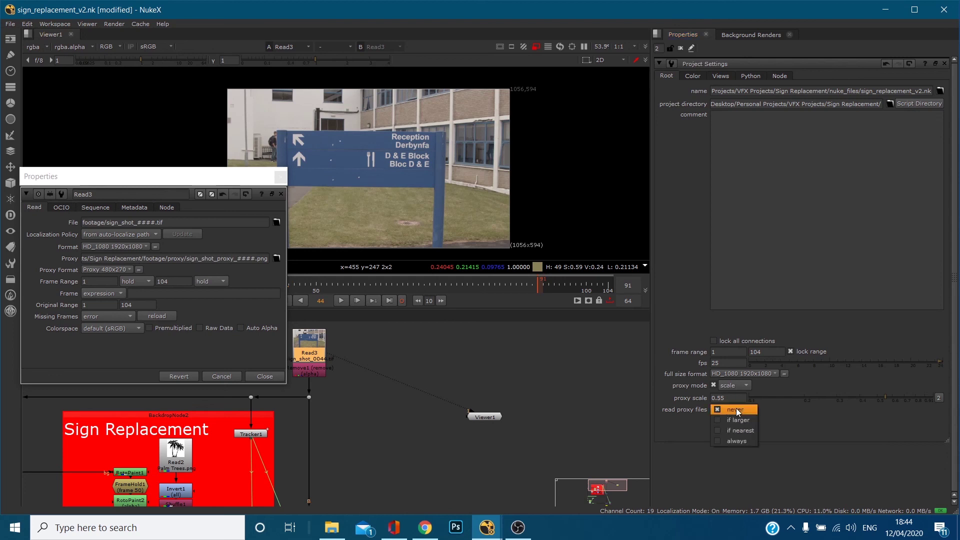
left_click(742, 436)
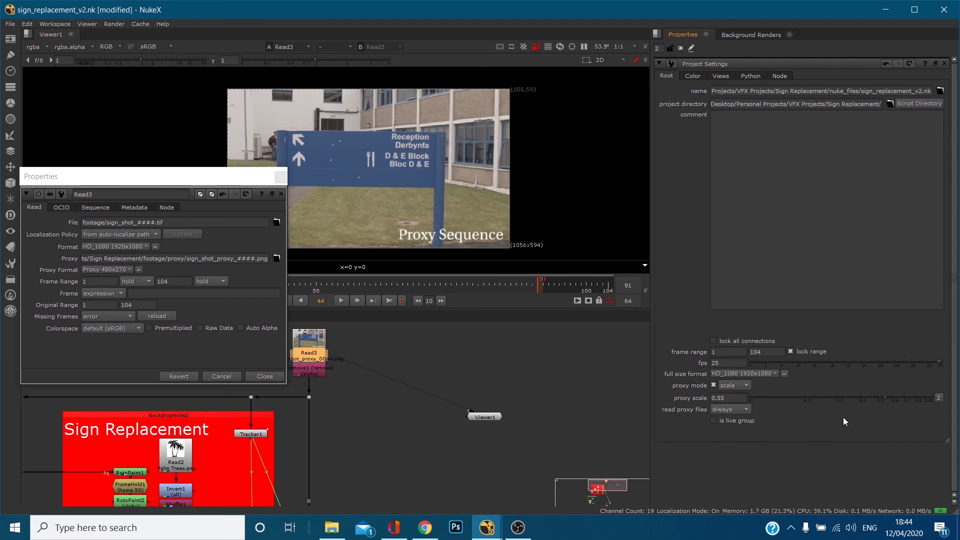
left_click_drag(864, 398, 811, 413)
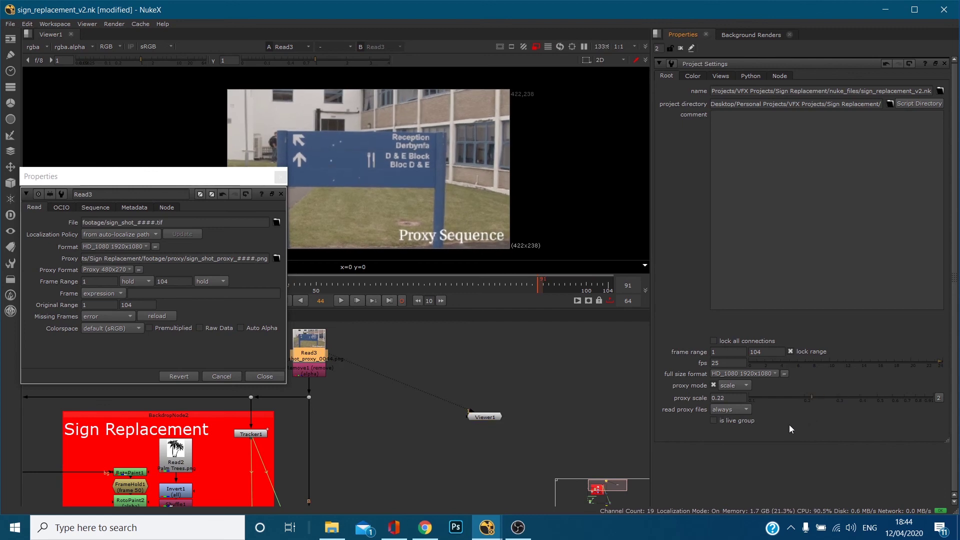
Close the floating Read3 properties, switch proxy mode off, and reopen Read3's settings
left_click(275, 179)
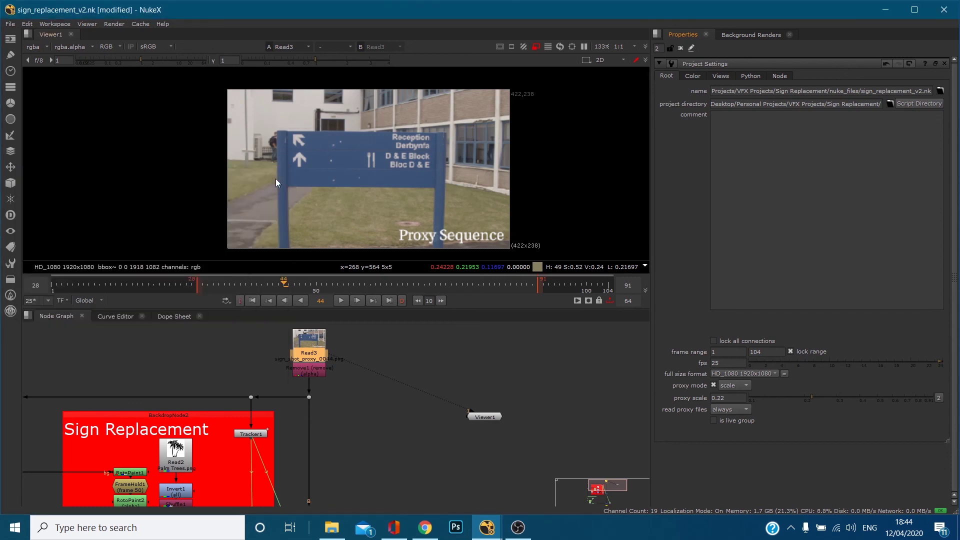
left_click(537, 48)
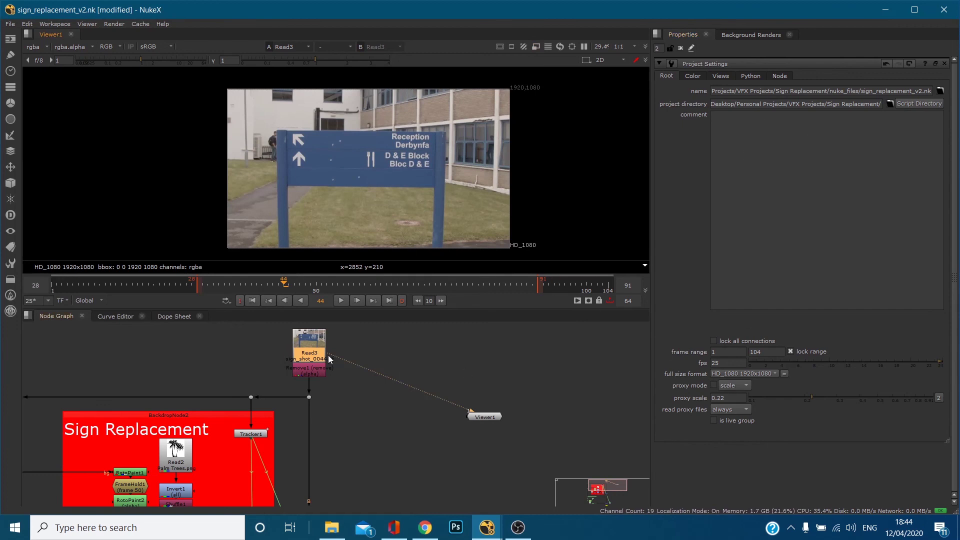
double_click(304, 341)
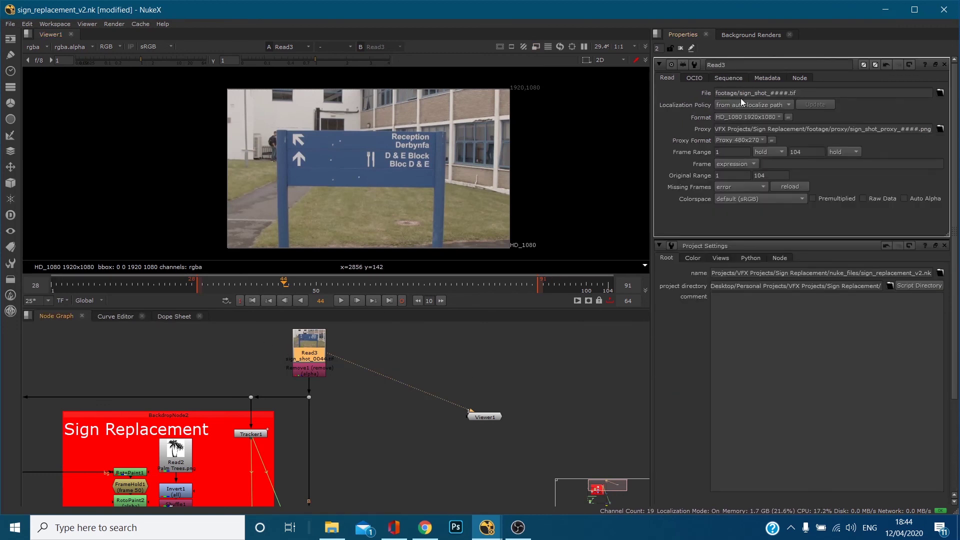